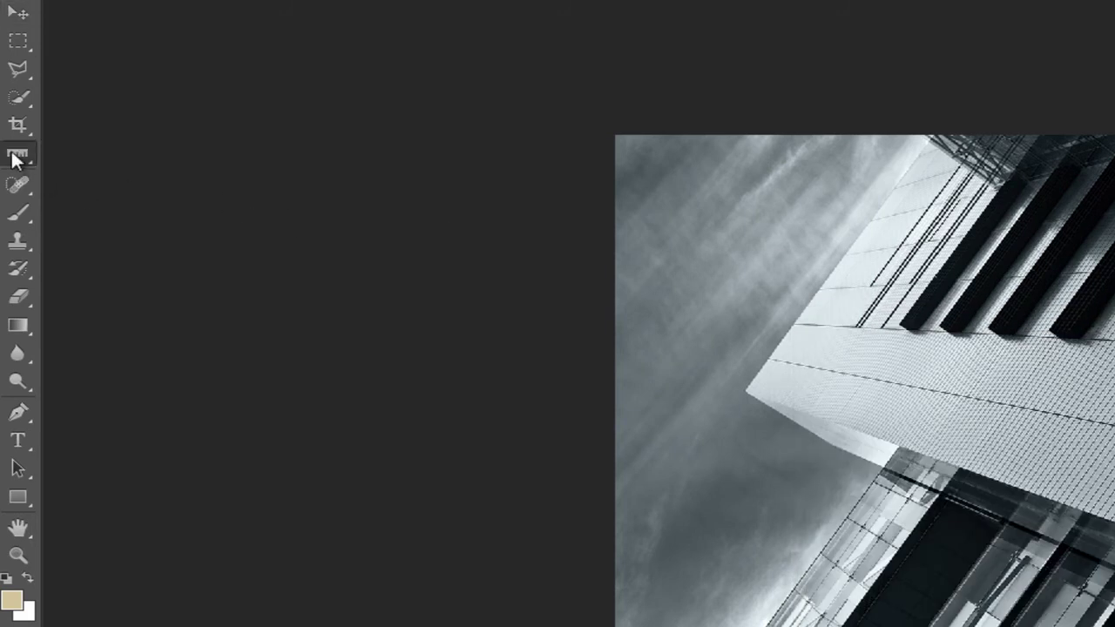
Step: Switch to the Ruler Tool to measure the building edge's 56.1° slant
right_click(16, 159)
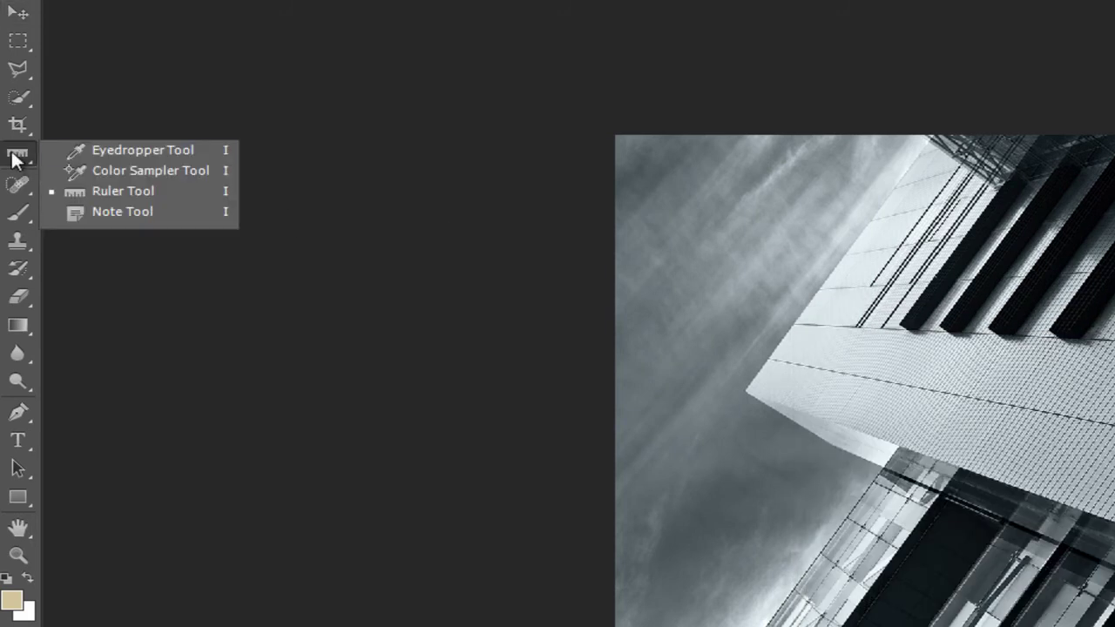
click(117, 191)
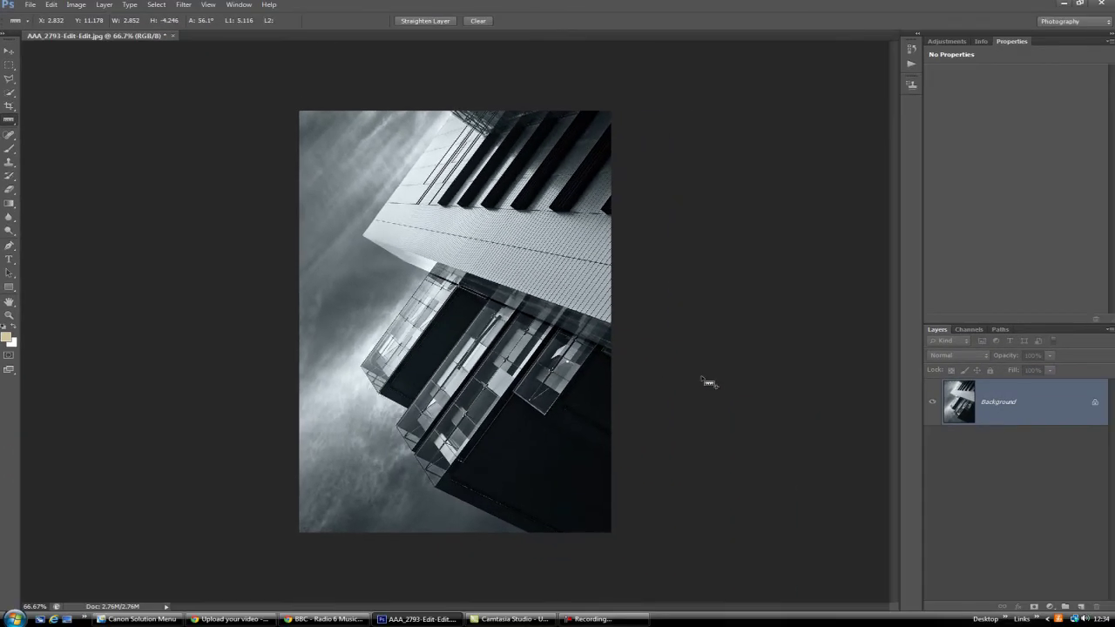
Step: Make a copy of the Background layer and rename that copy 'blur'
drag(1055, 406, 1081, 608)
double_click(998, 403)
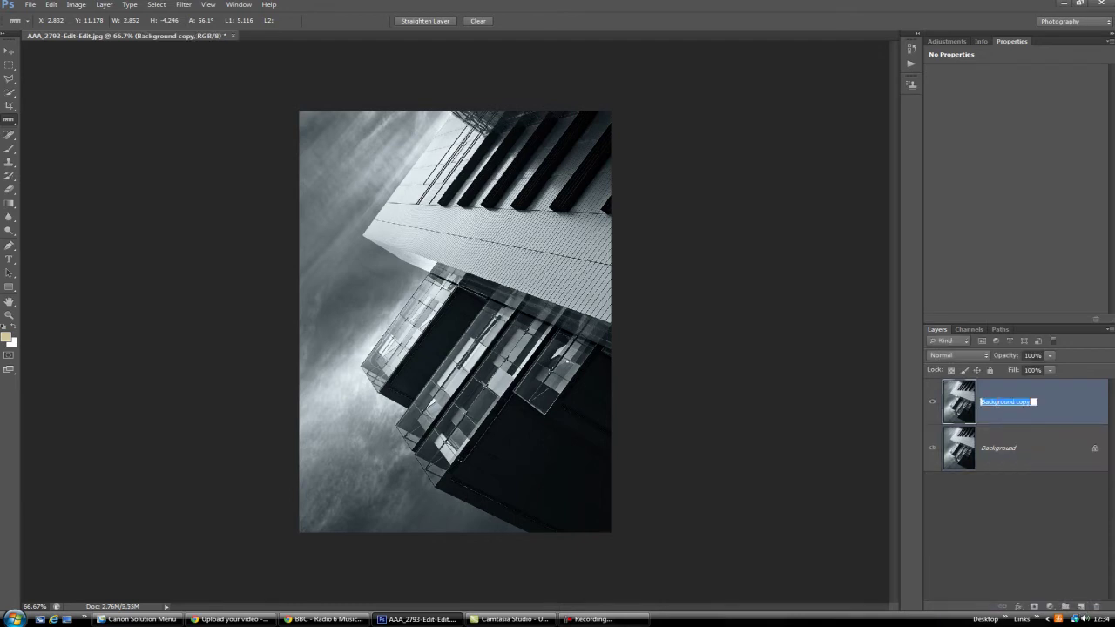
text(blur)
key(Return)
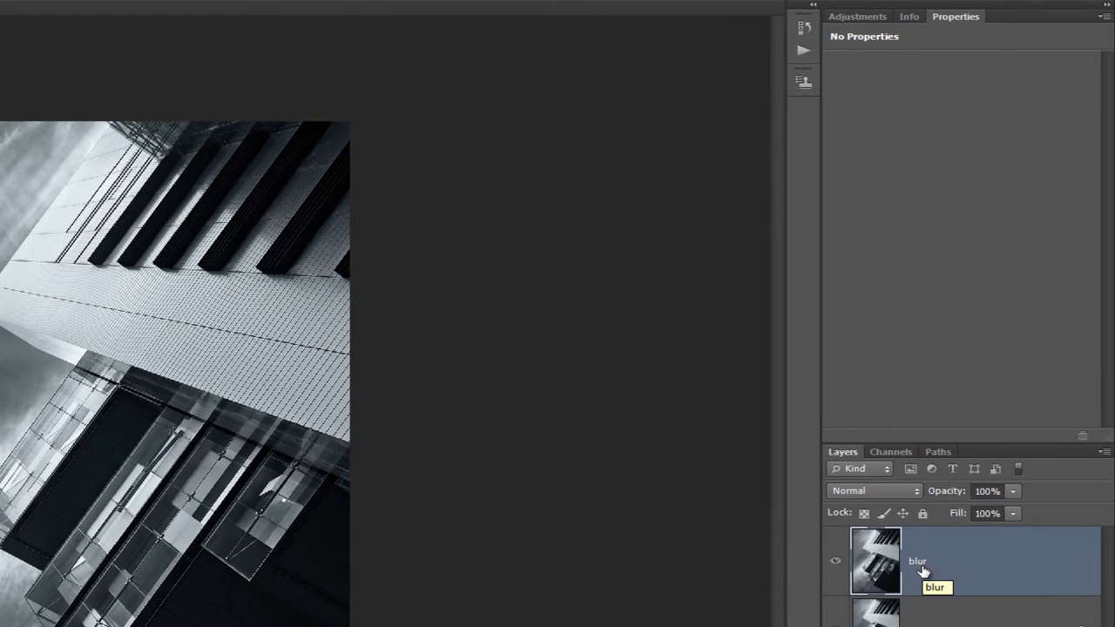
Step: Convert the 'blur' layer into a smart object from its layer menu
right_click(965, 568)
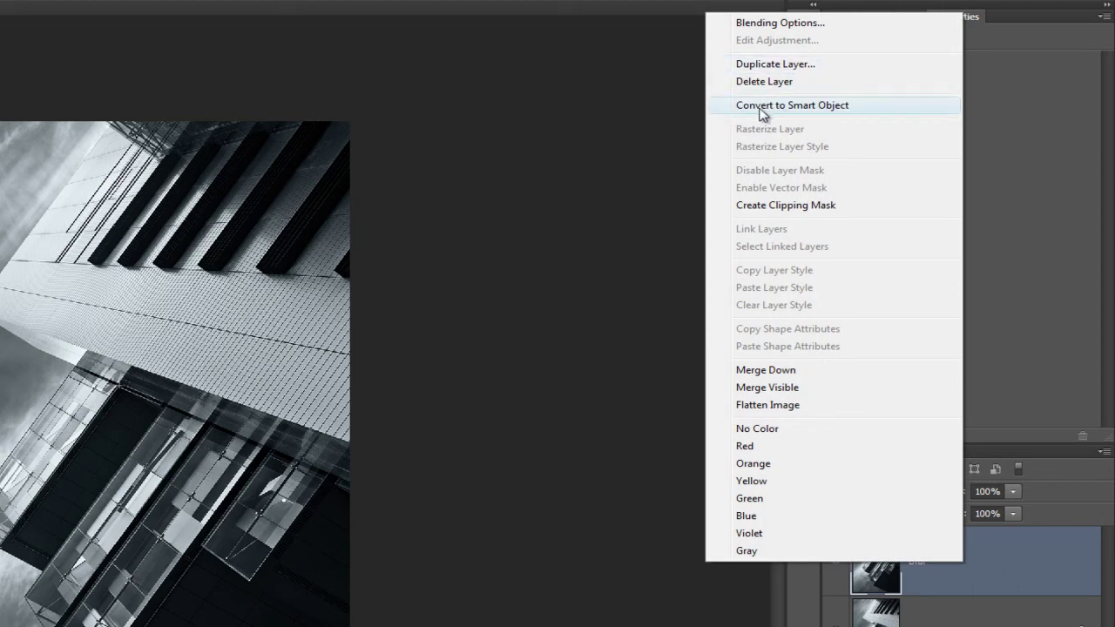
click(787, 108)
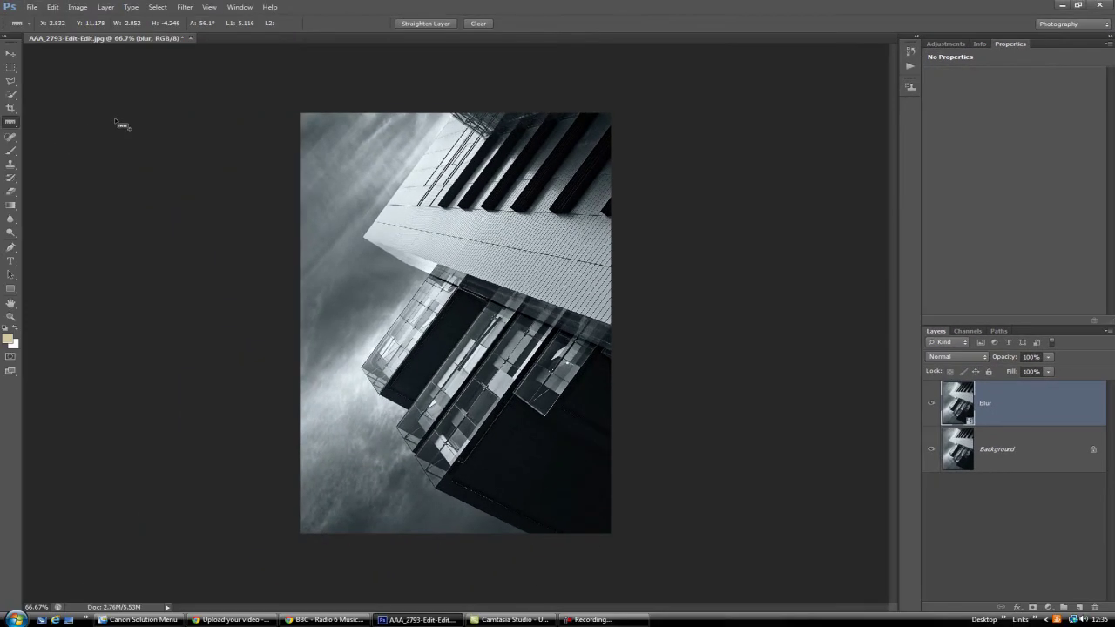
Step: Open Filter > Blur > Motion Blur with Angle 56° and Distance 284 pixels
click(186, 8)
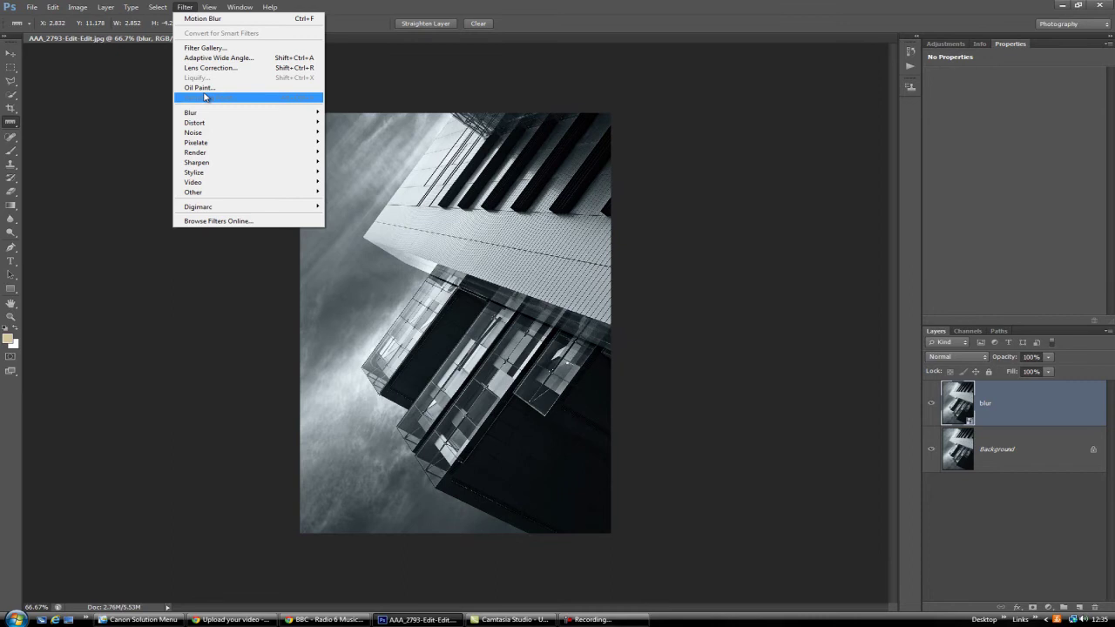
mouse_move(203, 111)
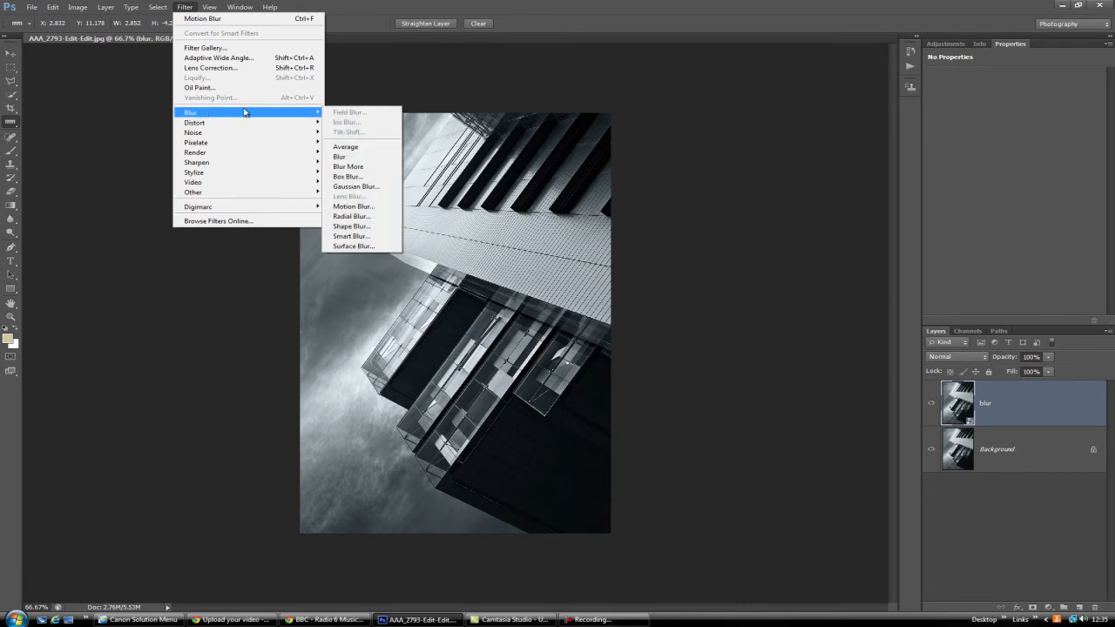
mouse_move(312, 112)
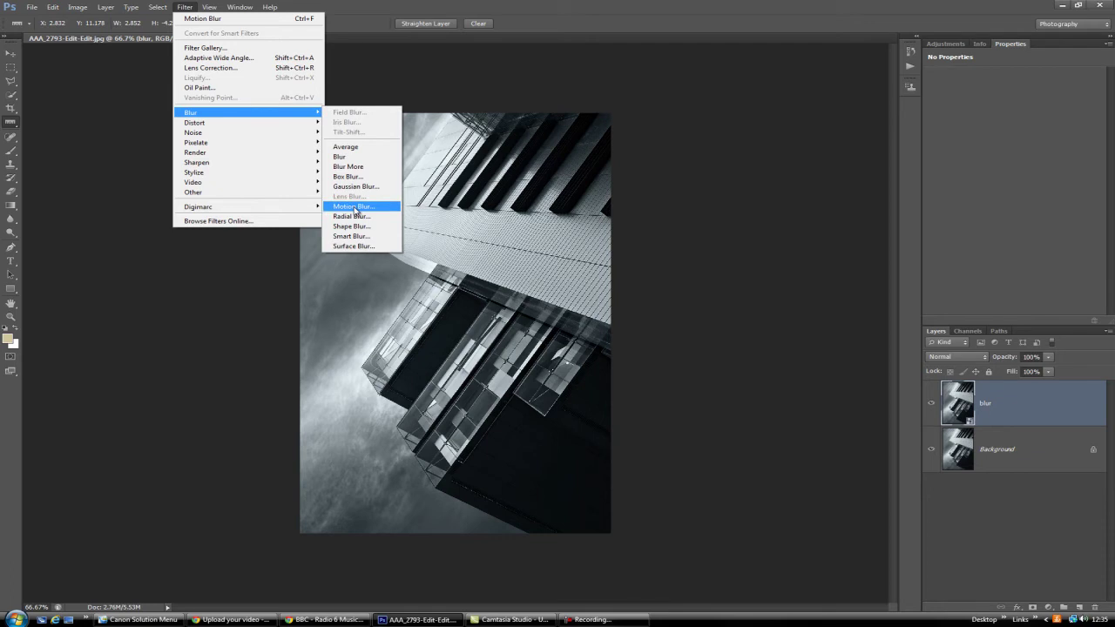
click(356, 210)
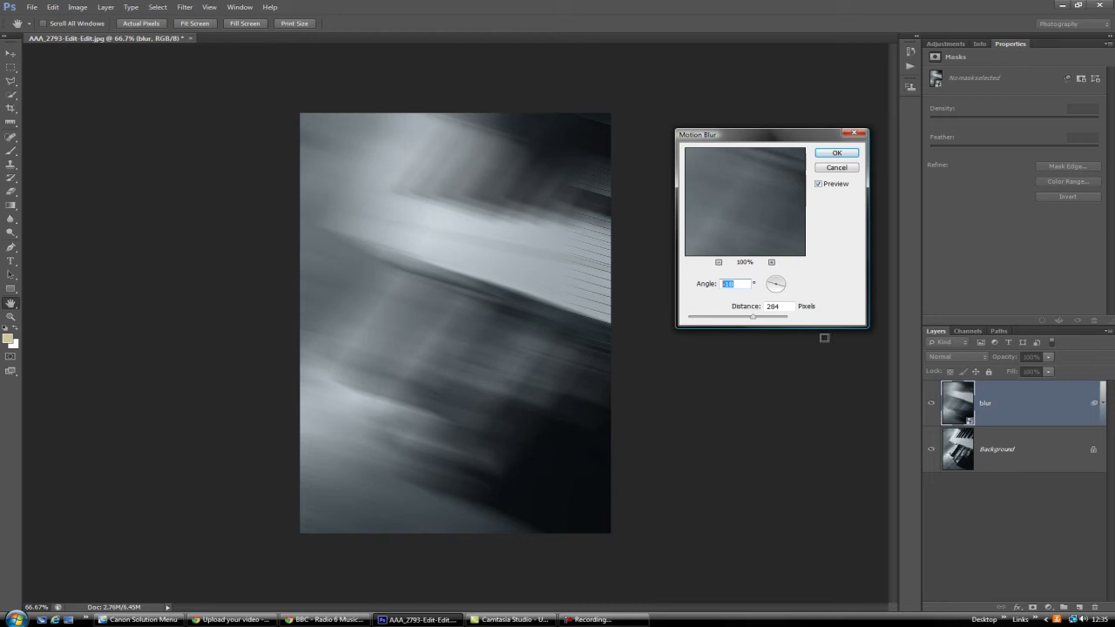
text(56)
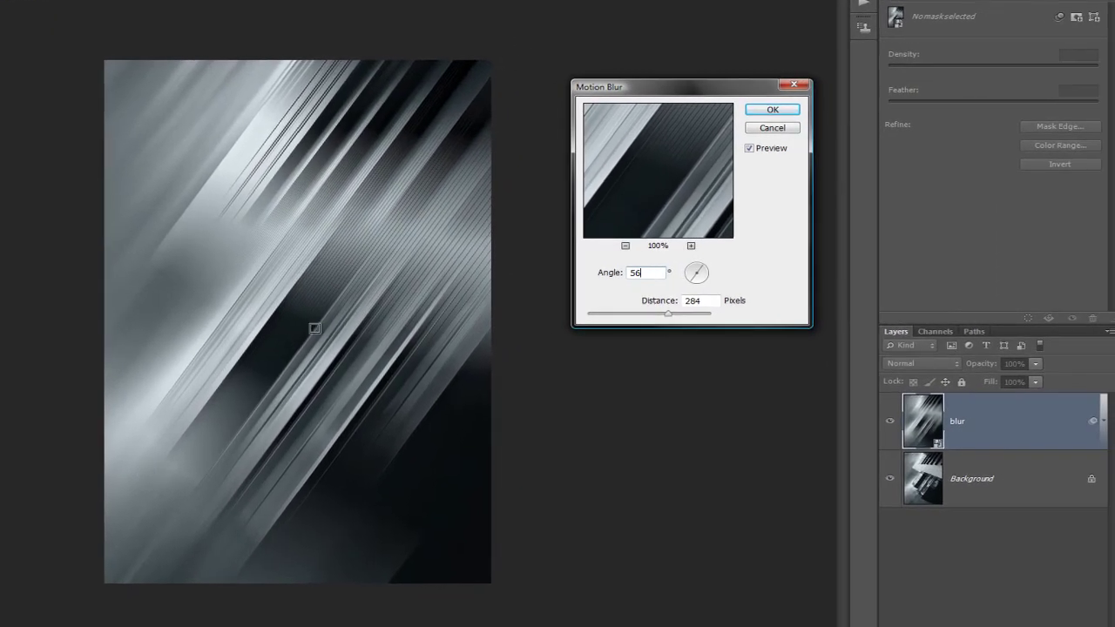
Step: Apply the 56°, 284-pixel motion blur and toggle the blur layer to compare
click(761, 111)
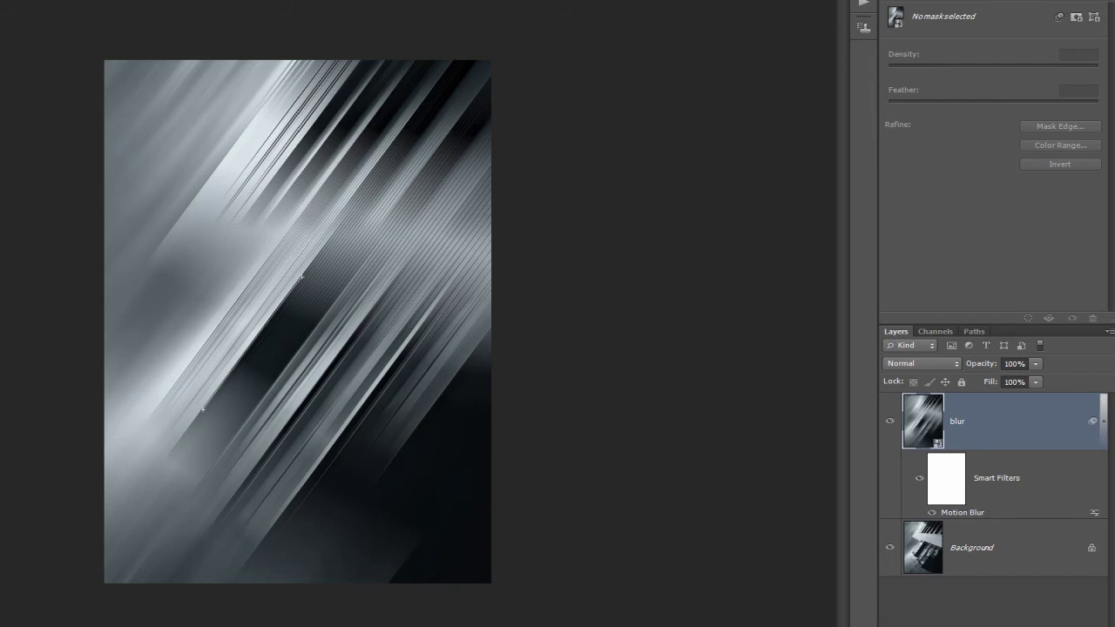
drag(202, 409, 302, 277)
click(890, 423)
click(890, 422)
click(890, 422)
click(890, 423)
Step: Set the blur layer's blend mode to Hard Light and compare against the original
click(955, 365)
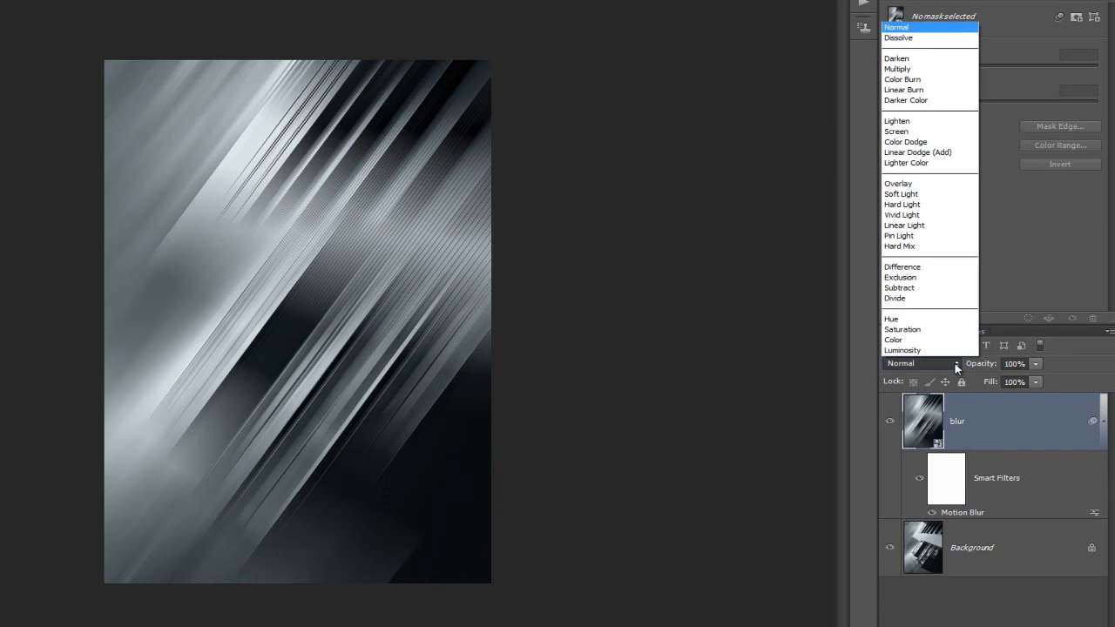
click(913, 185)
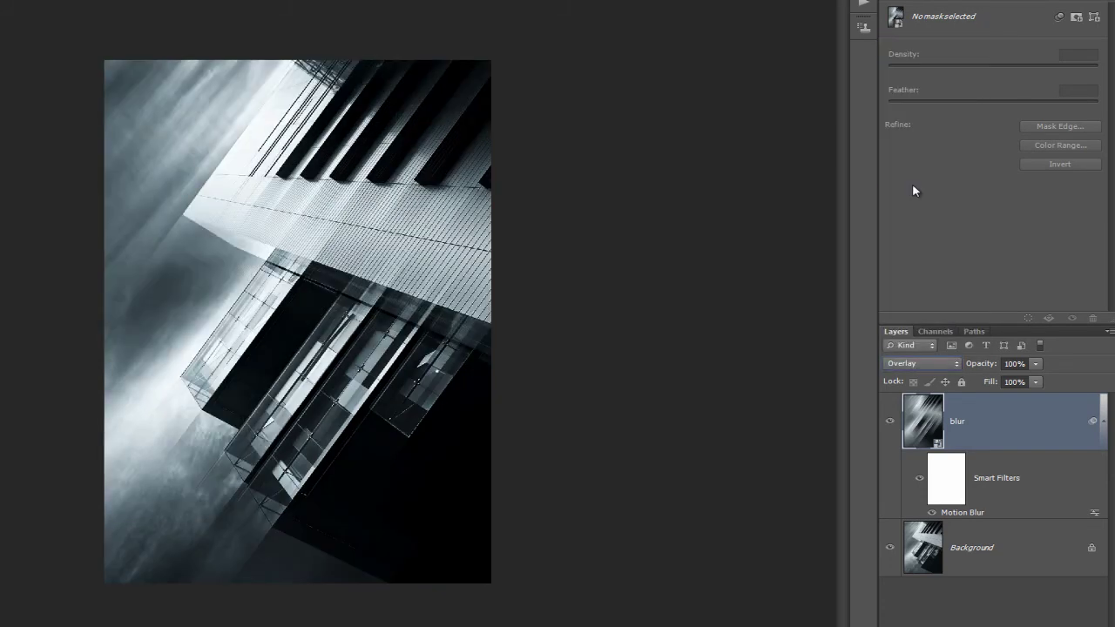
key(shift+plus)
key(shift+plus)
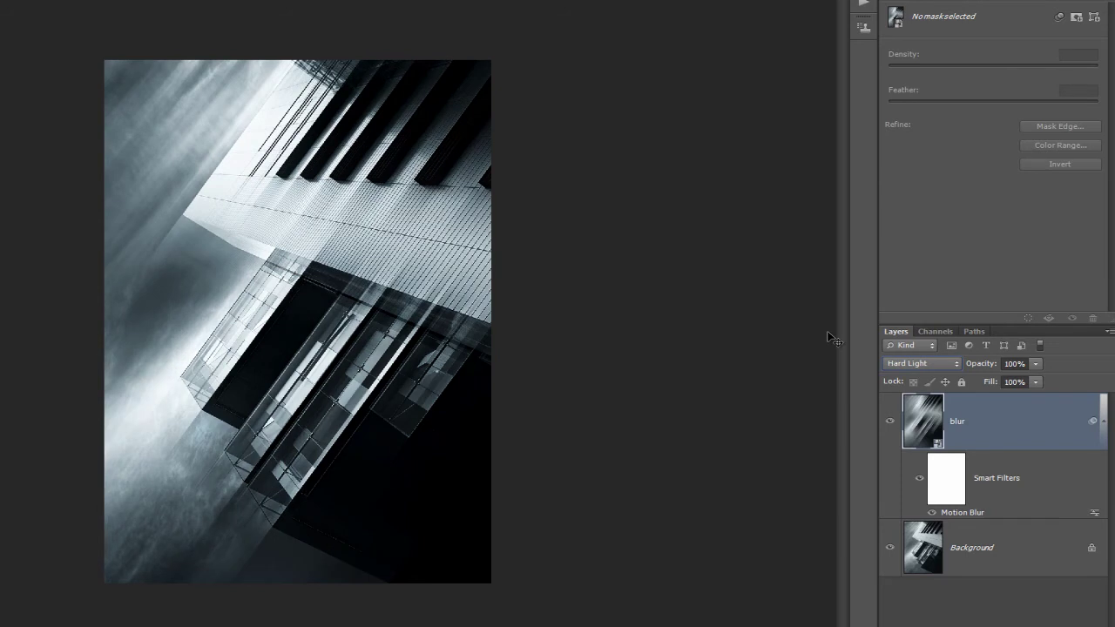
click(889, 421)
click(888, 423)
Step: Reopen the Motion Blur smart filter and raise Distance to 1250 pixels at 56°
double_click(973, 514)
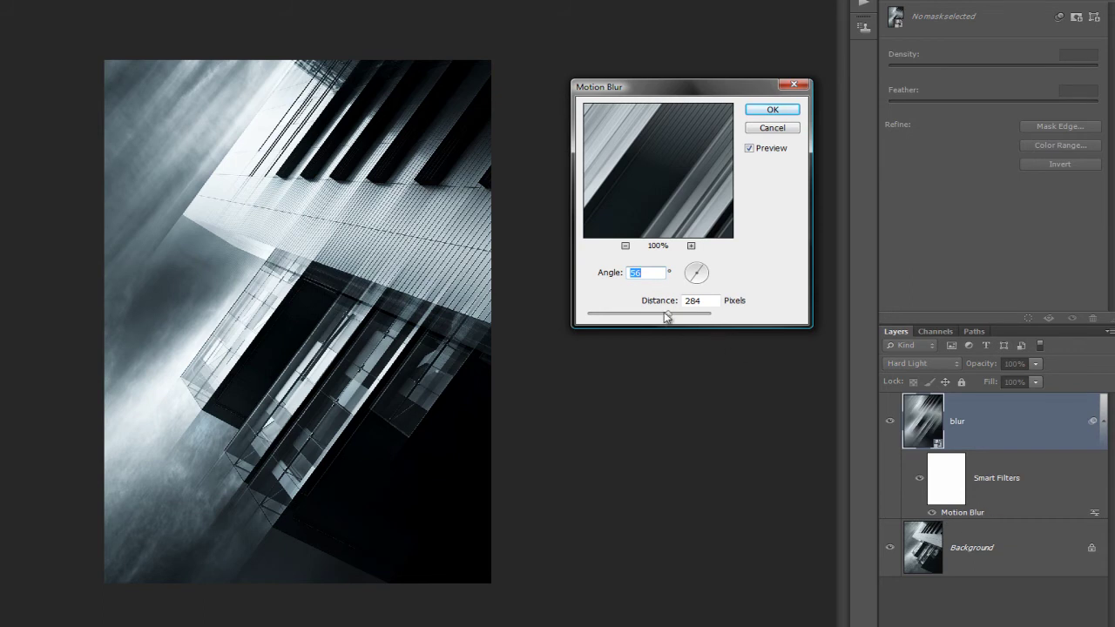
mouse_move(669, 315)
mouse_down()
mouse_move(706, 315)
mouse_move(689, 318)
mouse_up()
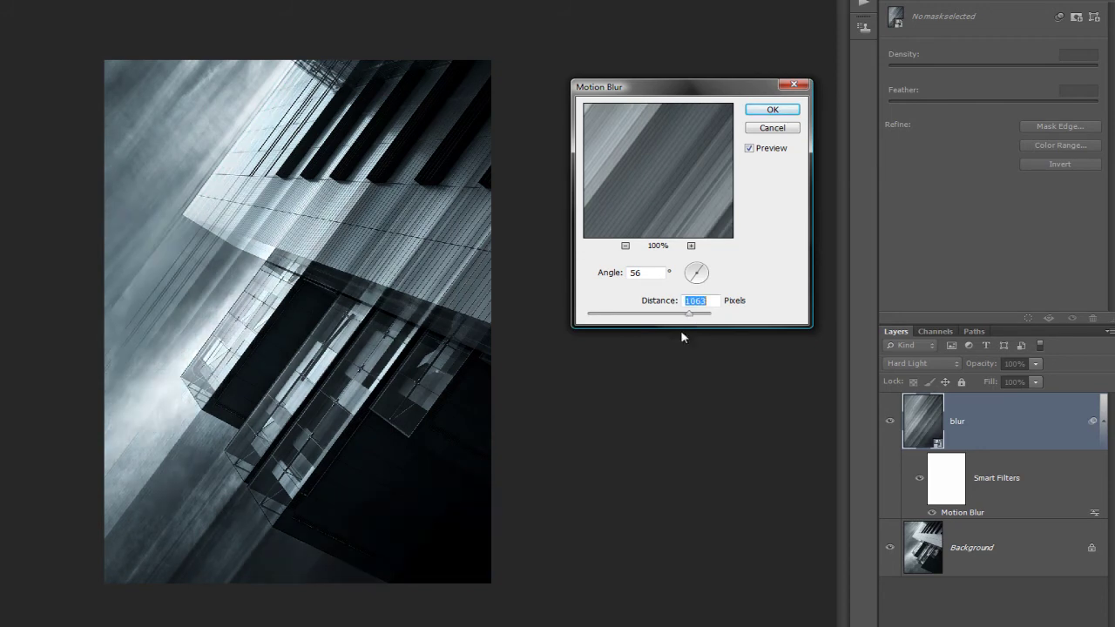
mouse_move(689, 315)
mouse_down()
mouse_move(634, 326)
mouse_move(702, 319)
mouse_move(694, 323)
mouse_up()
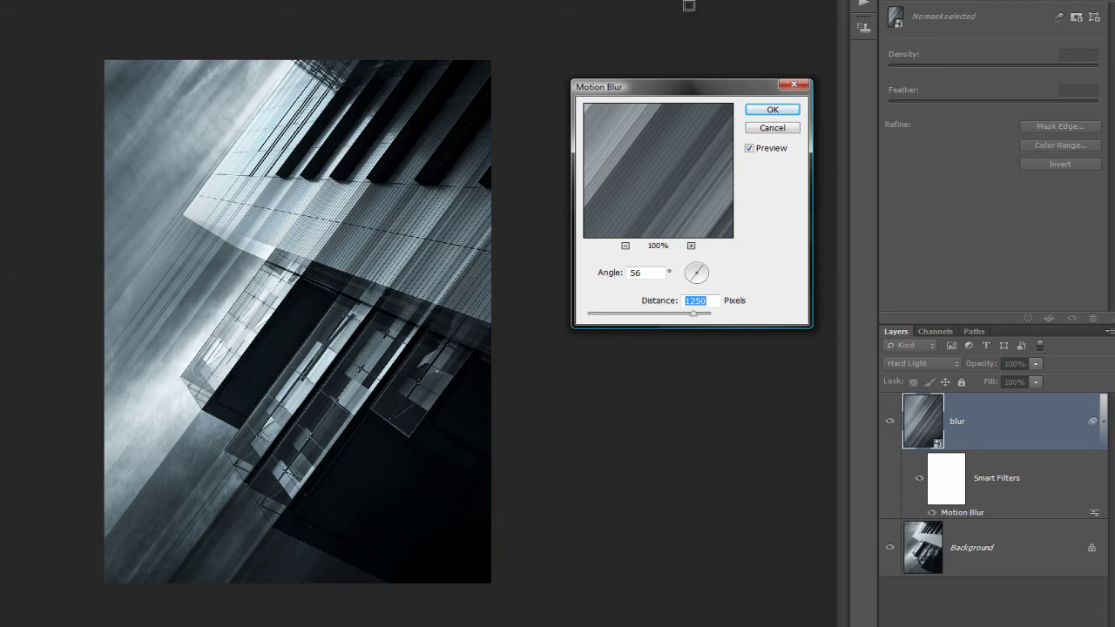
click(771, 109)
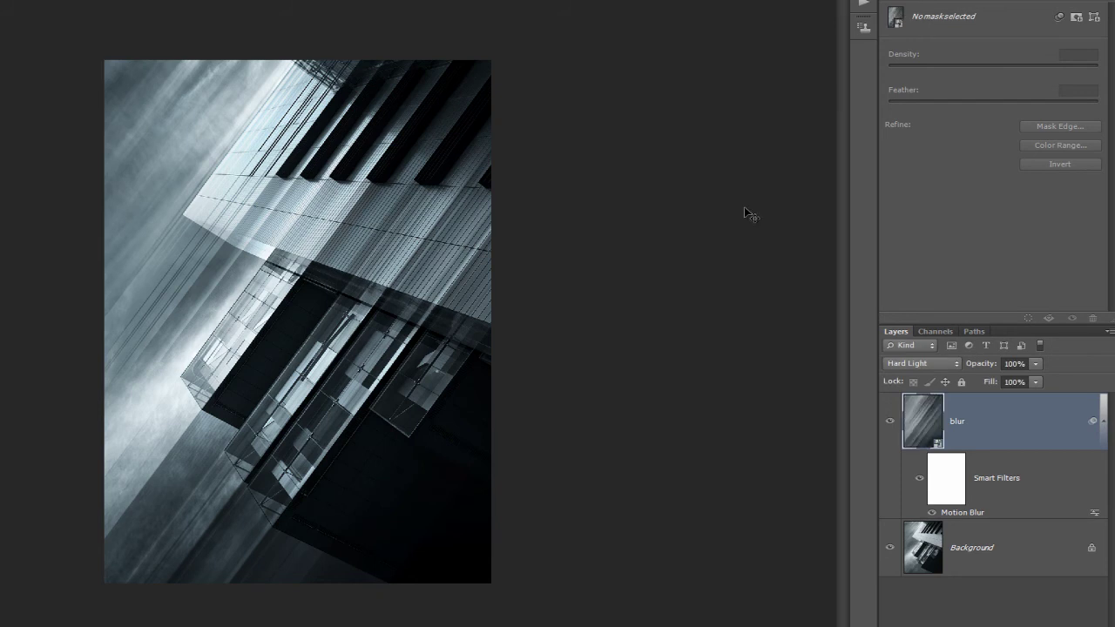
click(961, 362)
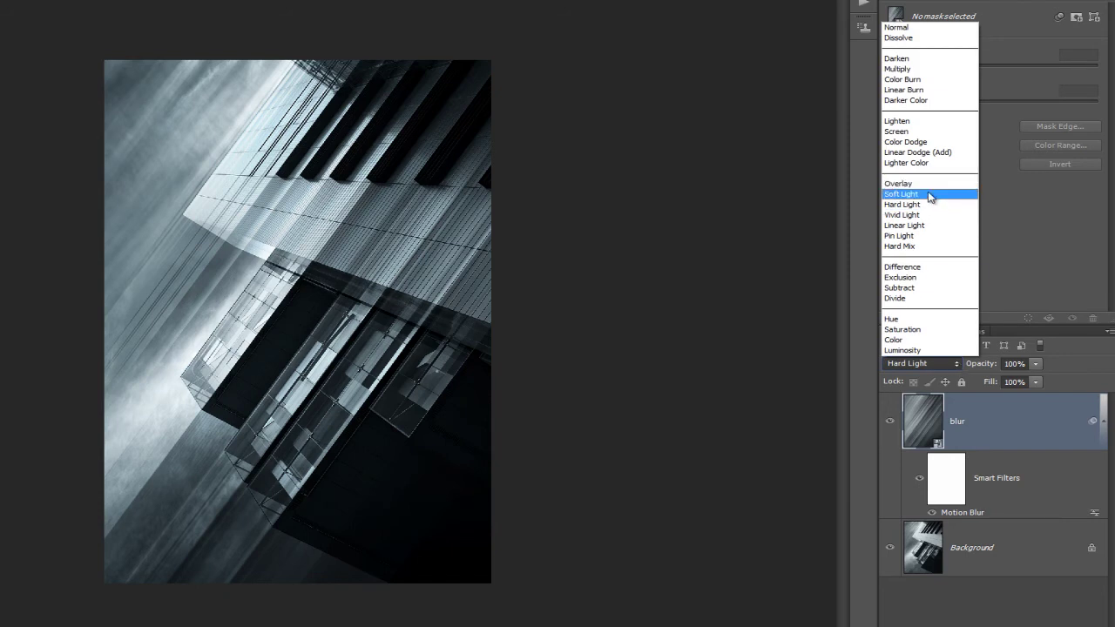
click(915, 184)
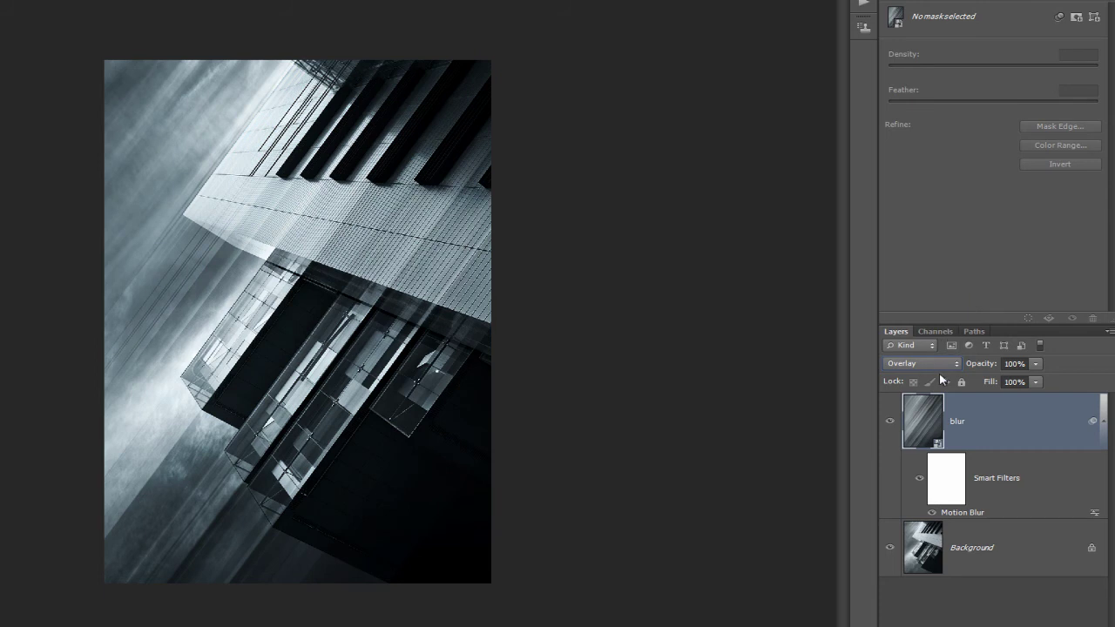
key(Down)
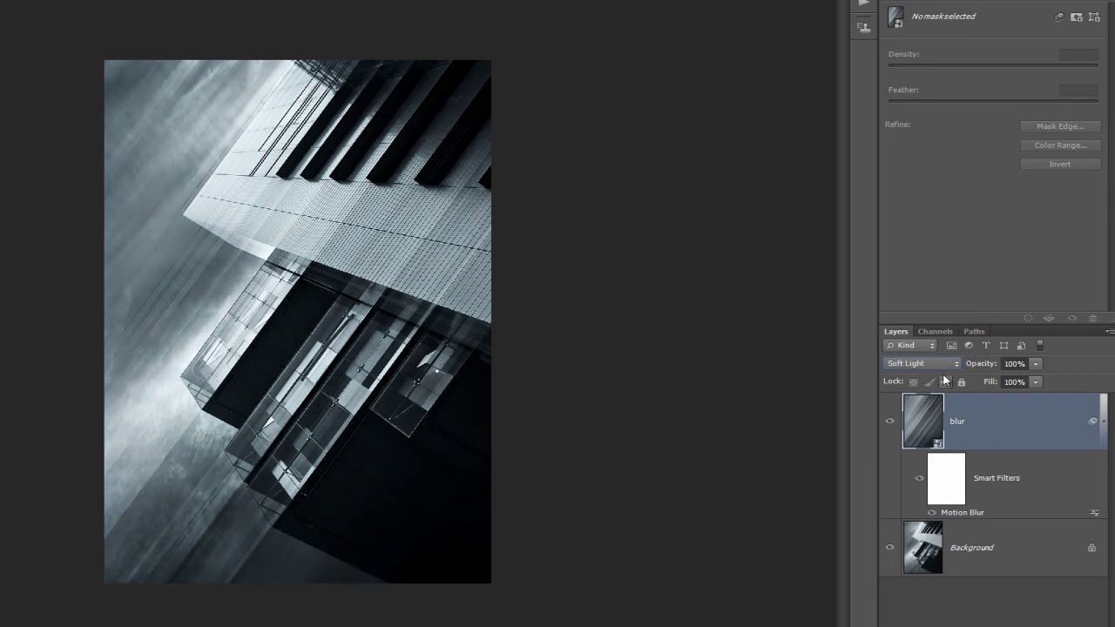
key(Up)
key(Down)
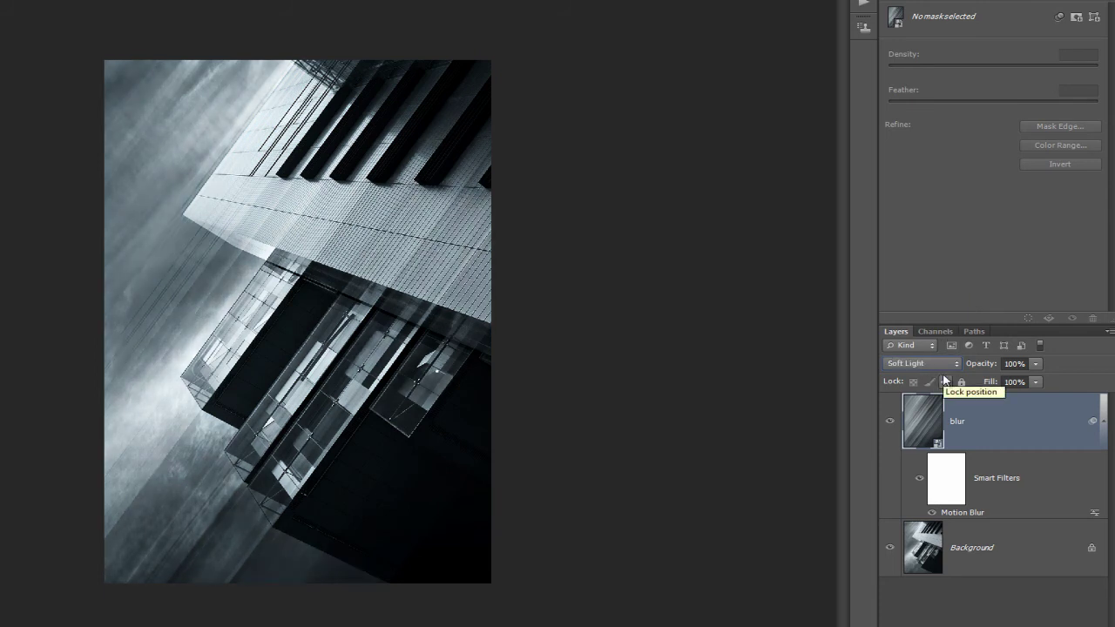
key(Down)
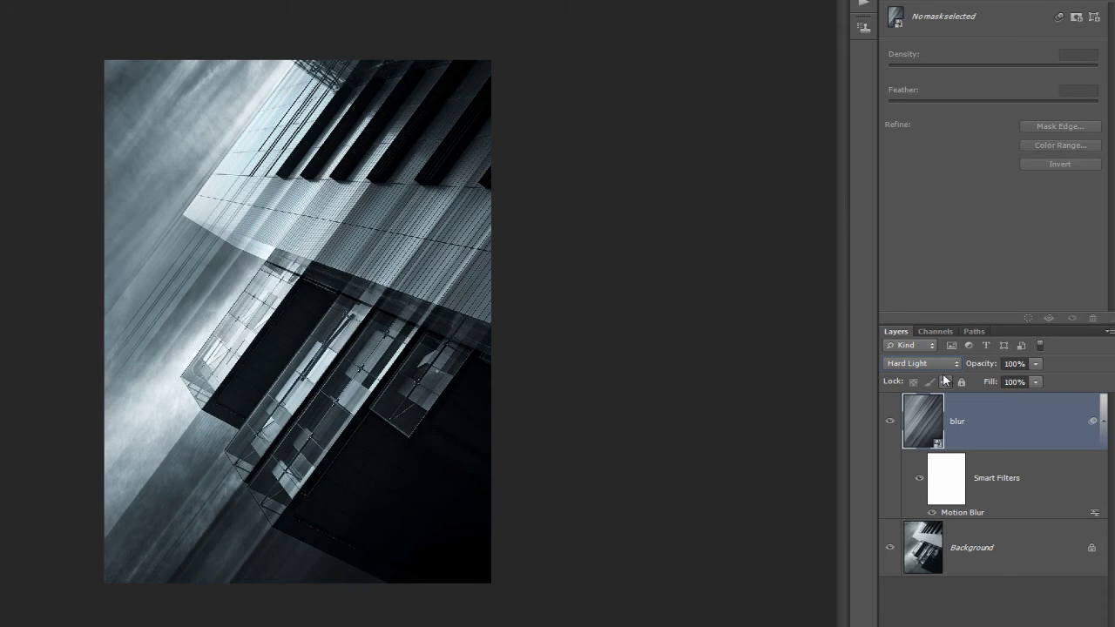
Step: Toggle the smart filter on and off to compare, then select its filter mask
click(918, 481)
click(919, 482)
click(919, 481)
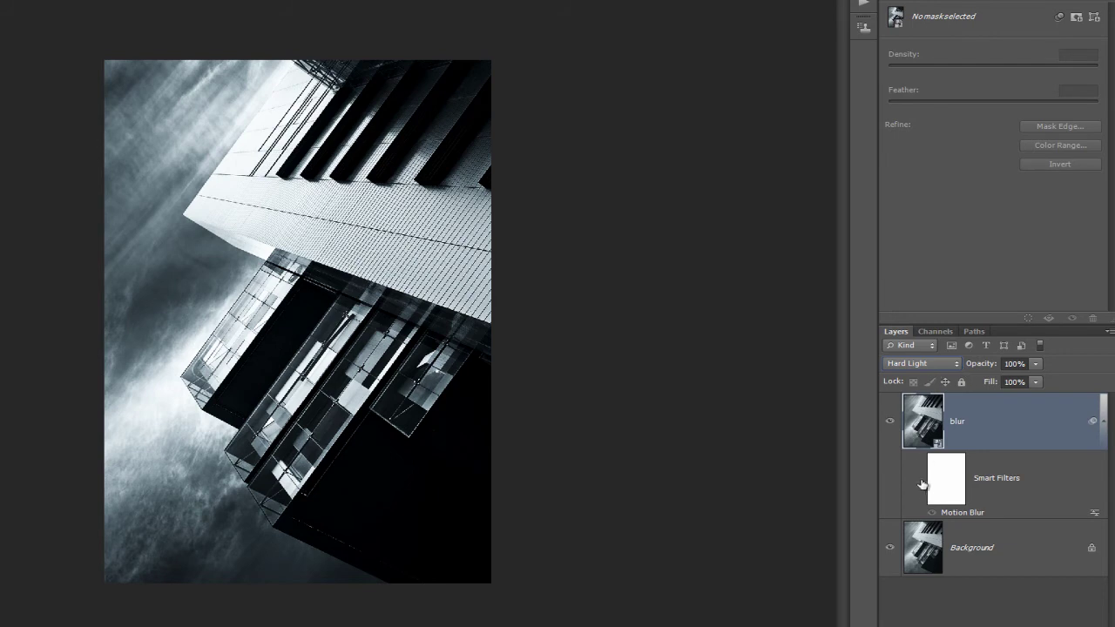
click(928, 486)
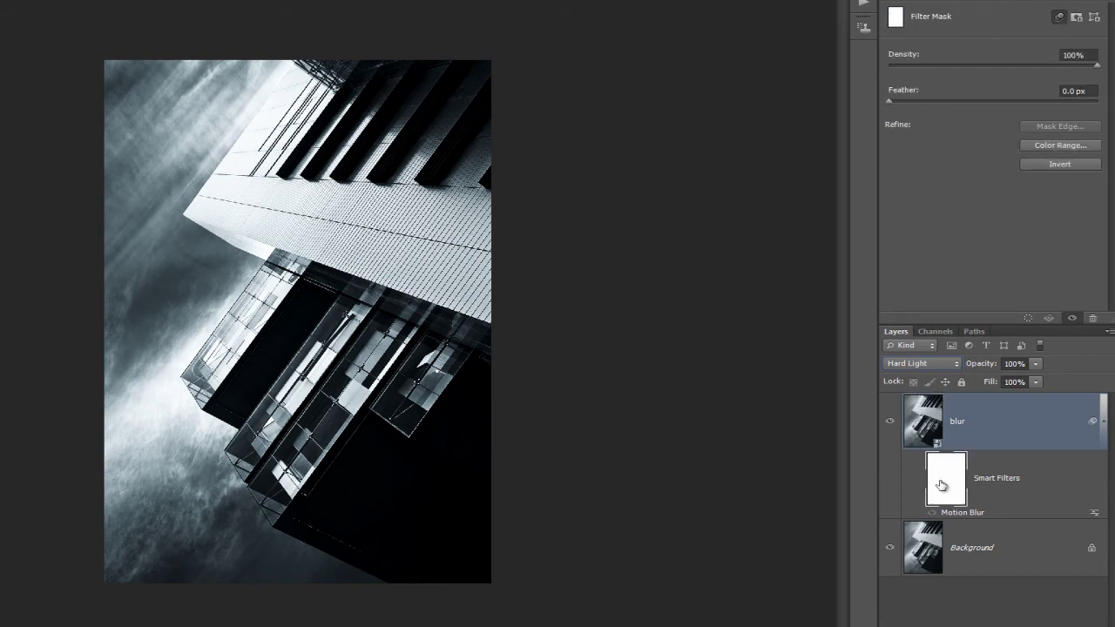
click(920, 482)
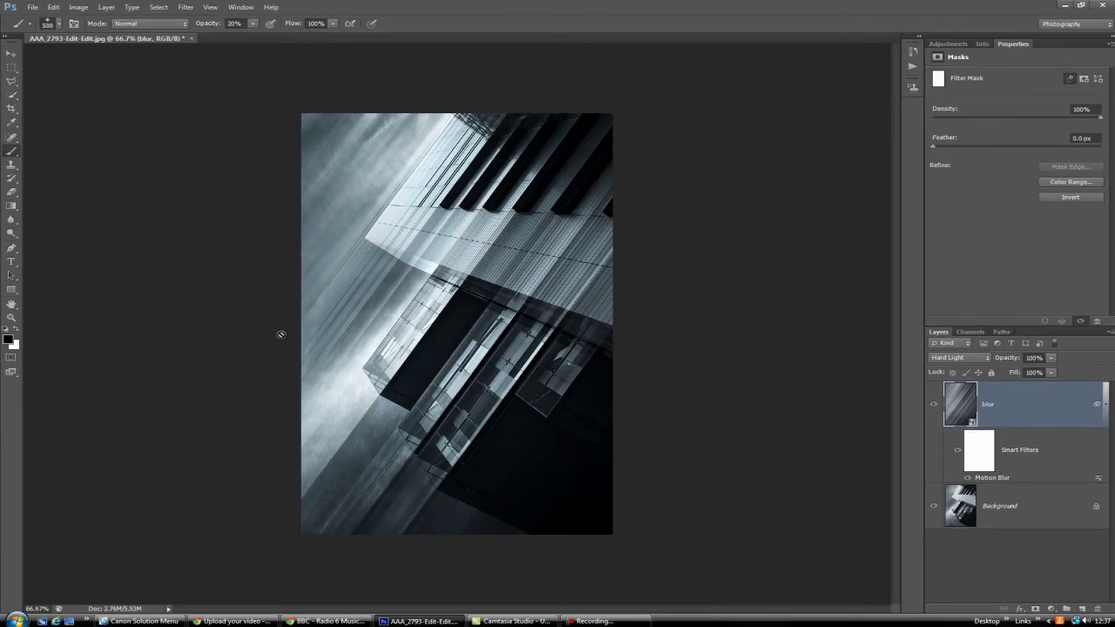
Step: Paint black on the filter mask with a smaller brush over the building's centre
click(976, 464)
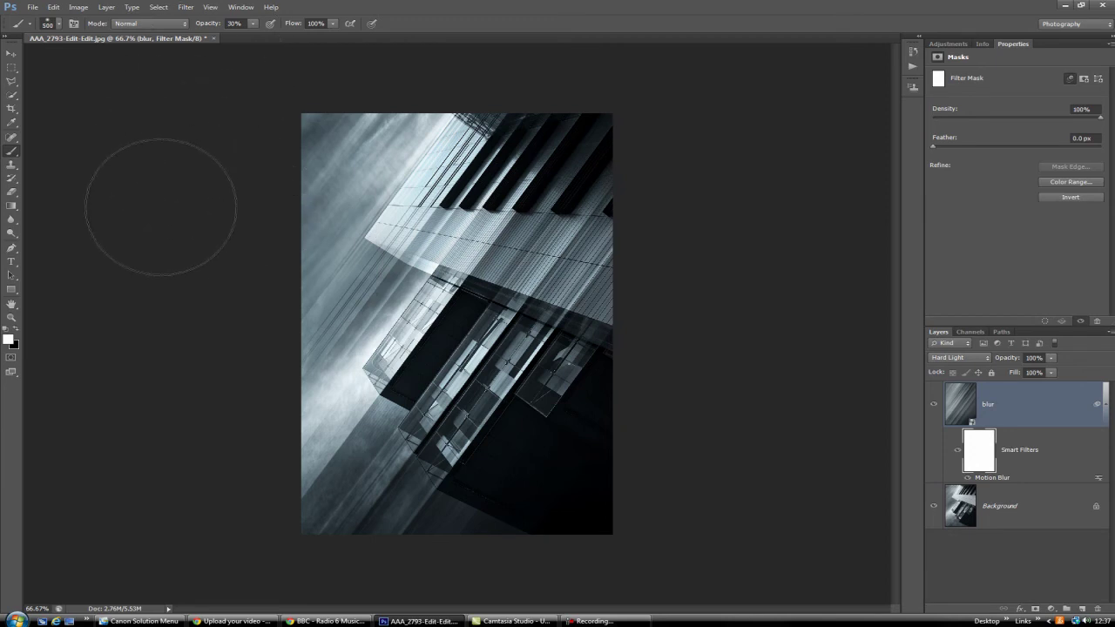
key(bracketleft)
key(x)
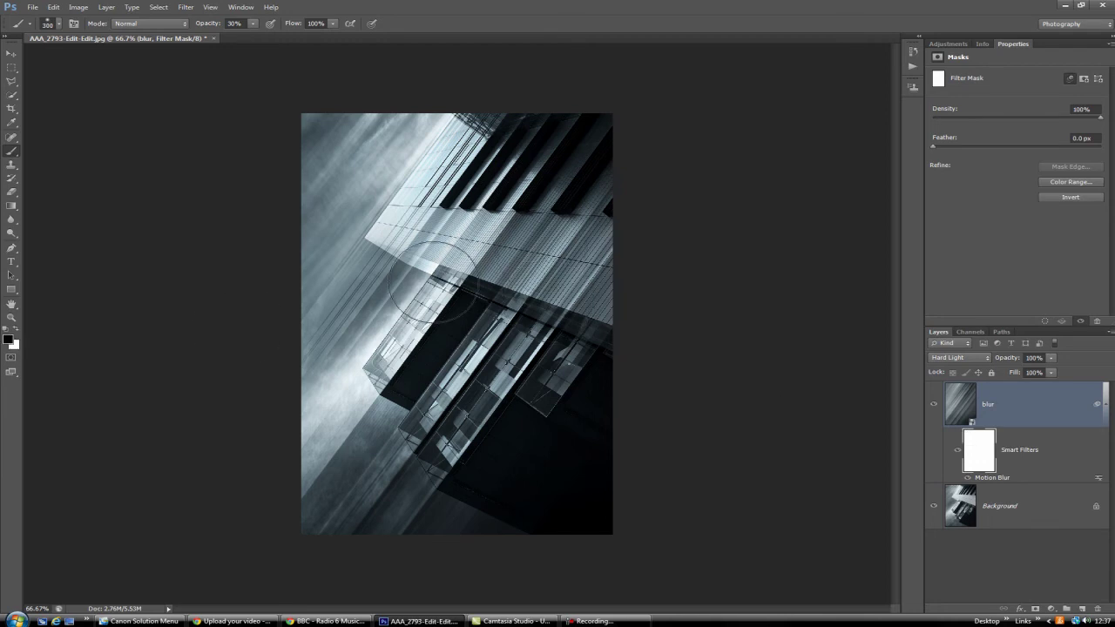
mouse_move(466, 263)
mouse_down()
mouse_move(517, 270)
mouse_move(507, 274)
mouse_move(522, 263)
mouse_move(552, 275)
mouse_move(504, 330)
mouse_move(477, 296)
mouse_move(463, 297)
mouse_move(448, 236)
mouse_move(422, 233)
mouse_move(508, 249)
mouse_move(550, 226)
mouse_move(566, 321)
mouse_move(516, 364)
mouse_move(499, 357)
mouse_move(593, 263)
mouse_move(577, 275)
mouse_move(574, 228)
mouse_move(549, 227)
mouse_move(535, 249)
mouse_up()
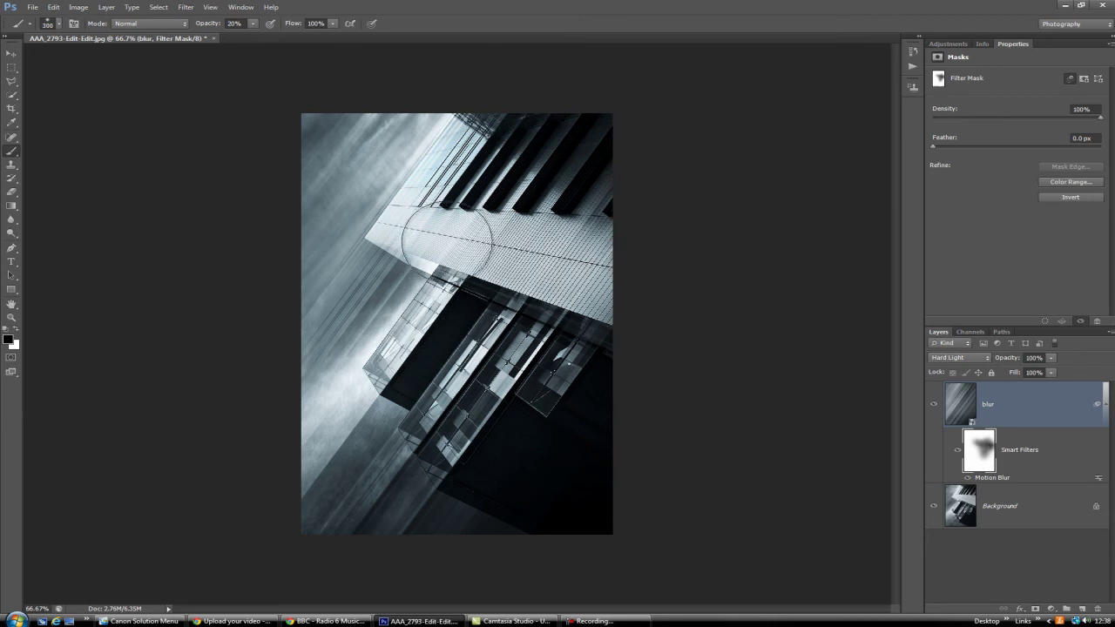
Step: View the filter mask alone, return to the full image, and shrink the brush to 175 px
alt+click(982, 453)
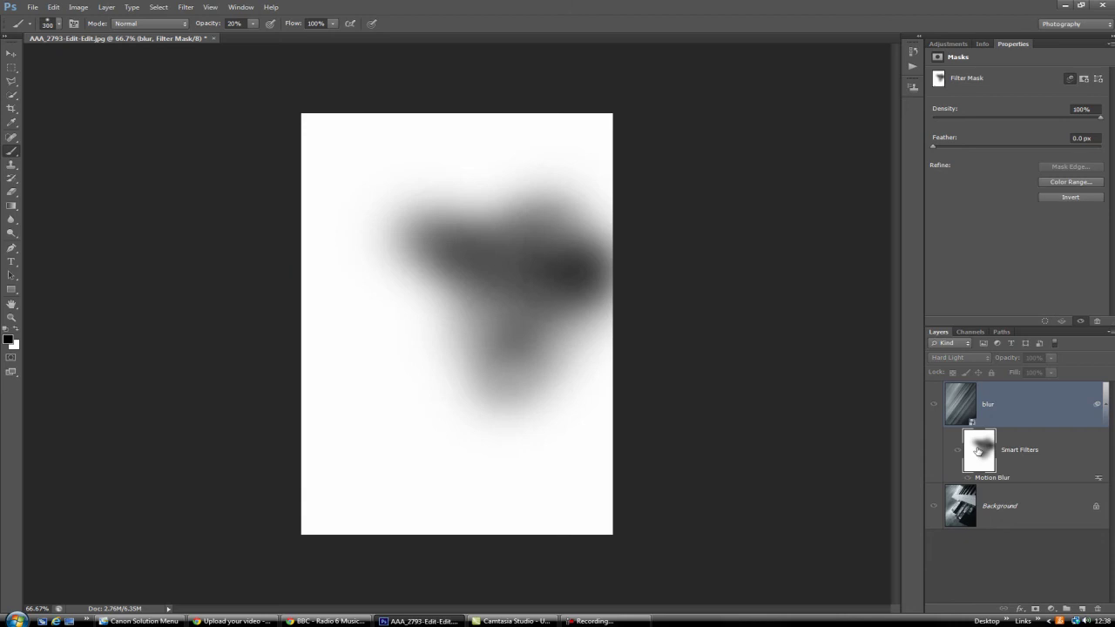
alt+click(967, 463)
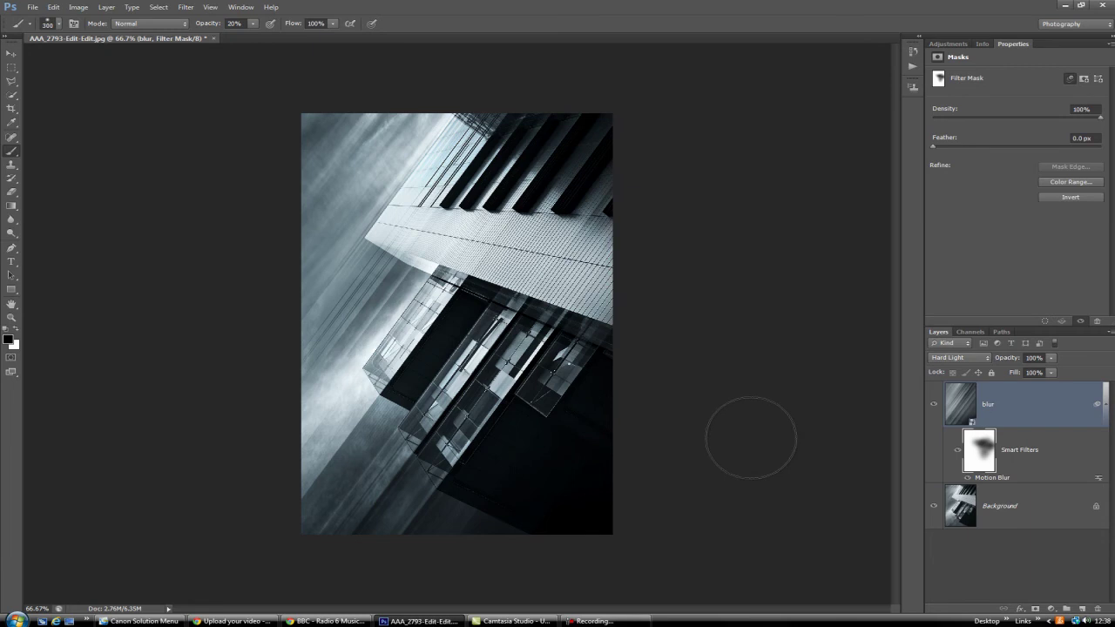
key(bracketleft)
key(bracketleft)
key(bracketleft)
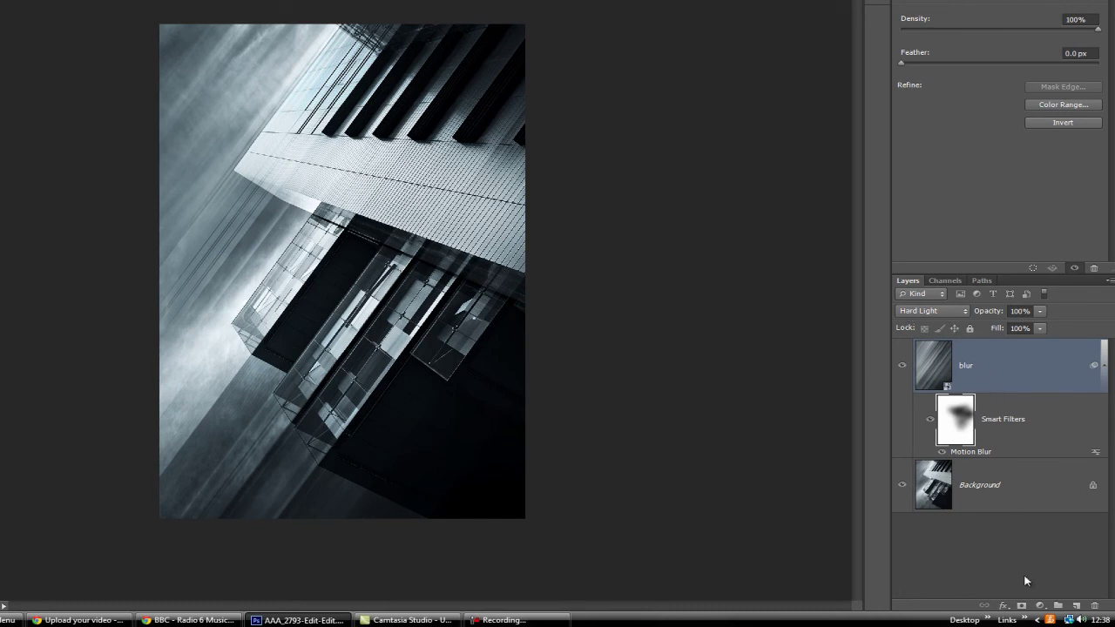
Step: Add a layer mask to the blur layer, paint out blur on the left, and test its opacity
click(1021, 605)
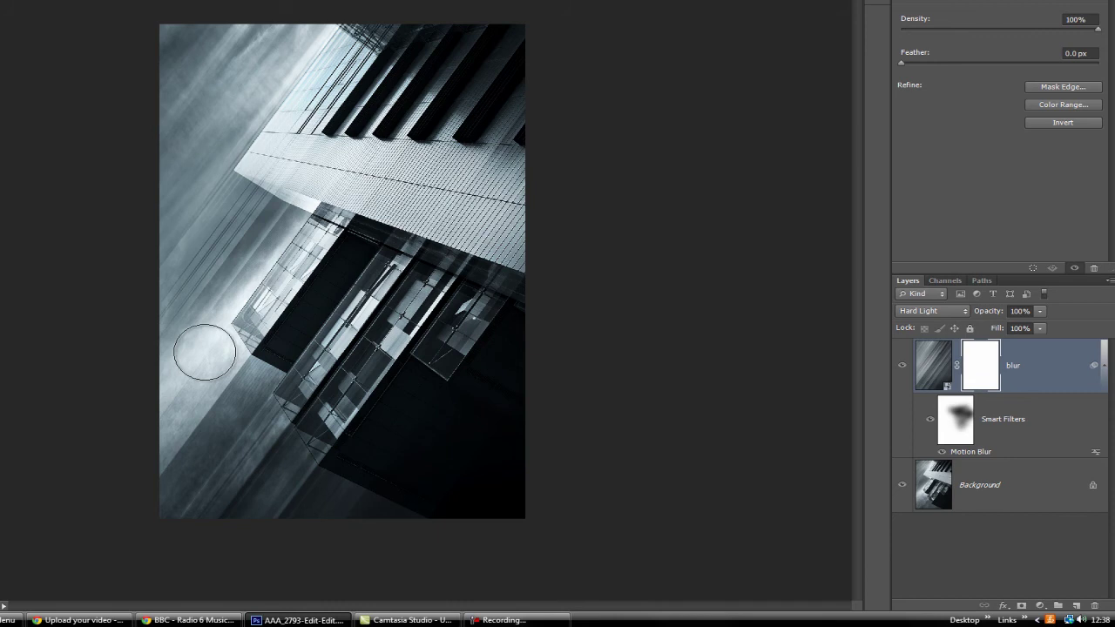
mouse_move(199, 363)
mouse_down()
mouse_move(231, 316)
mouse_move(216, 331)
mouse_move(259, 302)
mouse_move(218, 340)
mouse_move(249, 316)
mouse_move(244, 299)
mouse_move(304, 137)
mouse_move(261, 148)
mouse_move(266, 117)
mouse_move(316, 72)
mouse_move(308, 49)
mouse_move(279, 95)
mouse_move(288, 80)
mouse_move(266, 157)
mouse_up()
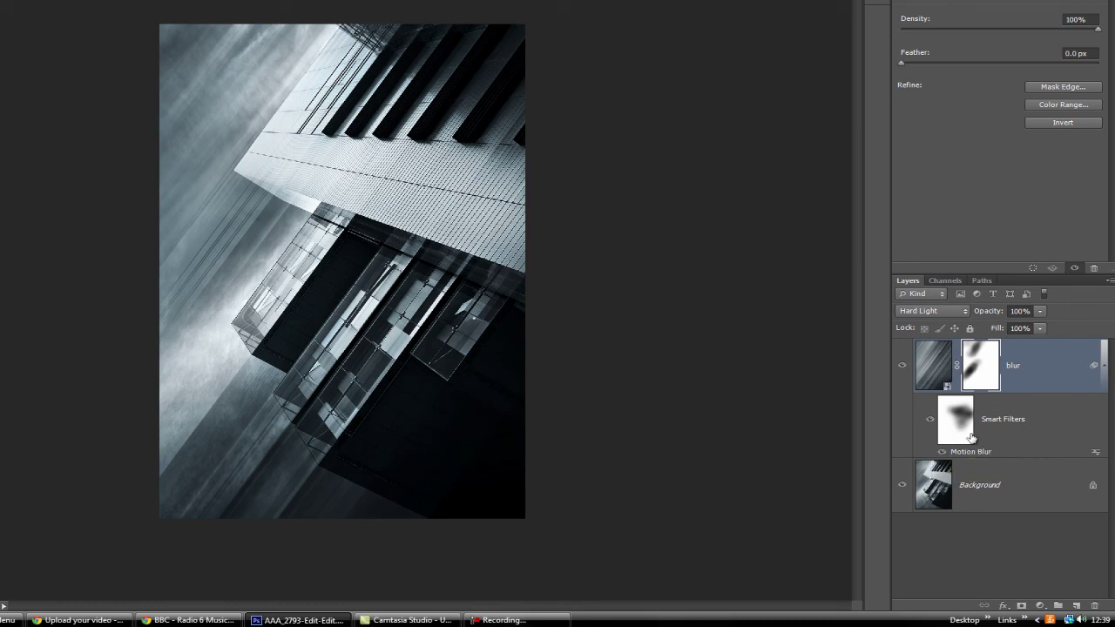
right_click(1033, 378)
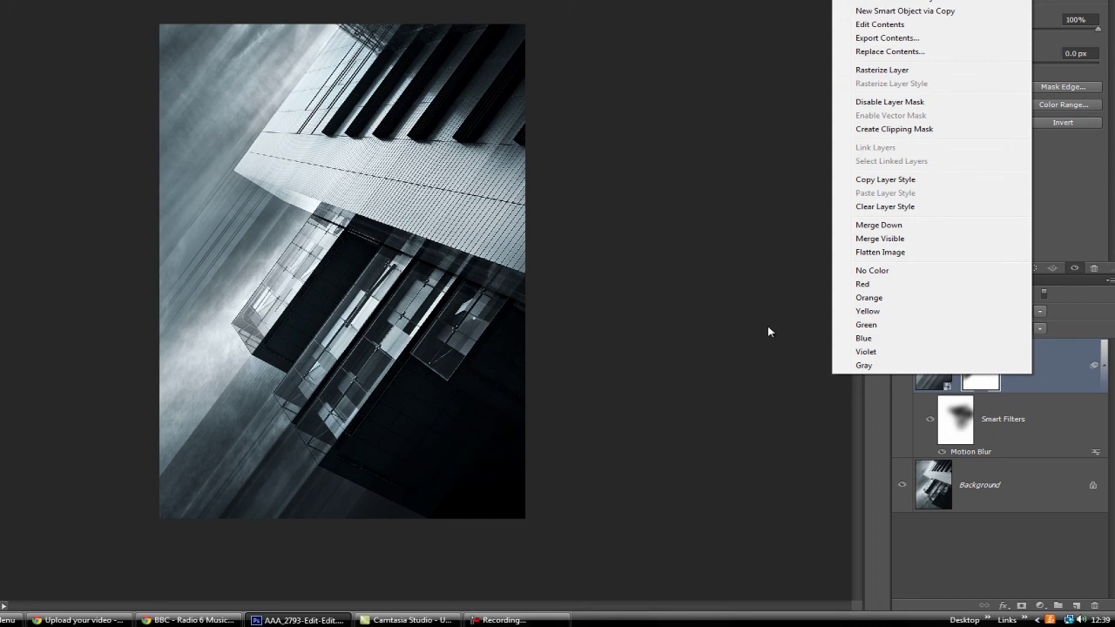
click(699, 452)
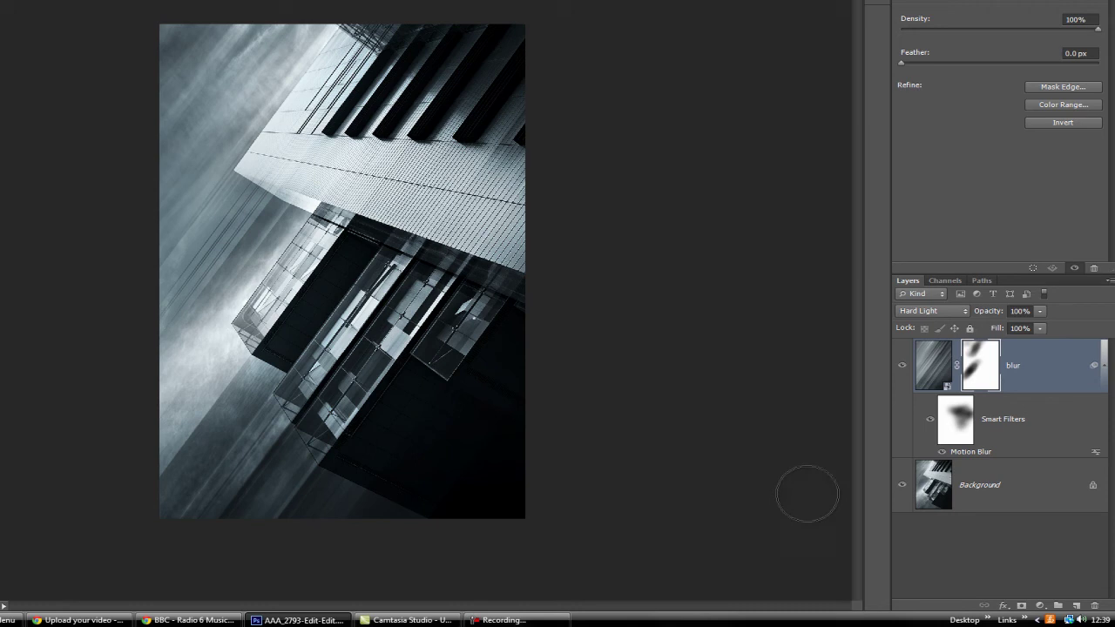
click(1036, 311)
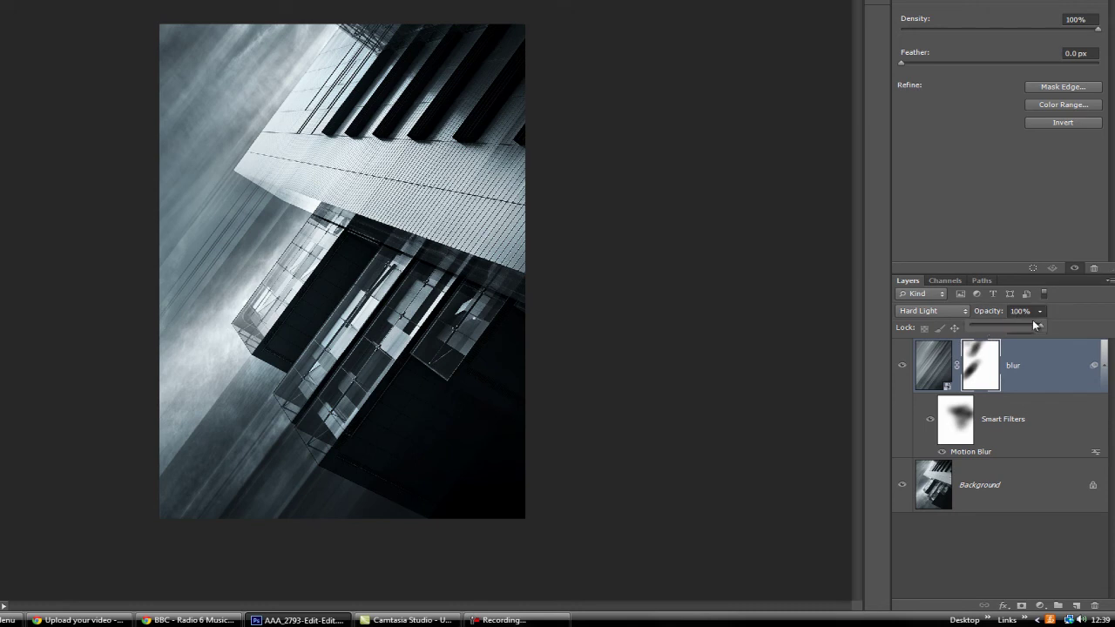
drag(1036, 325, 1049, 344)
click(949, 371)
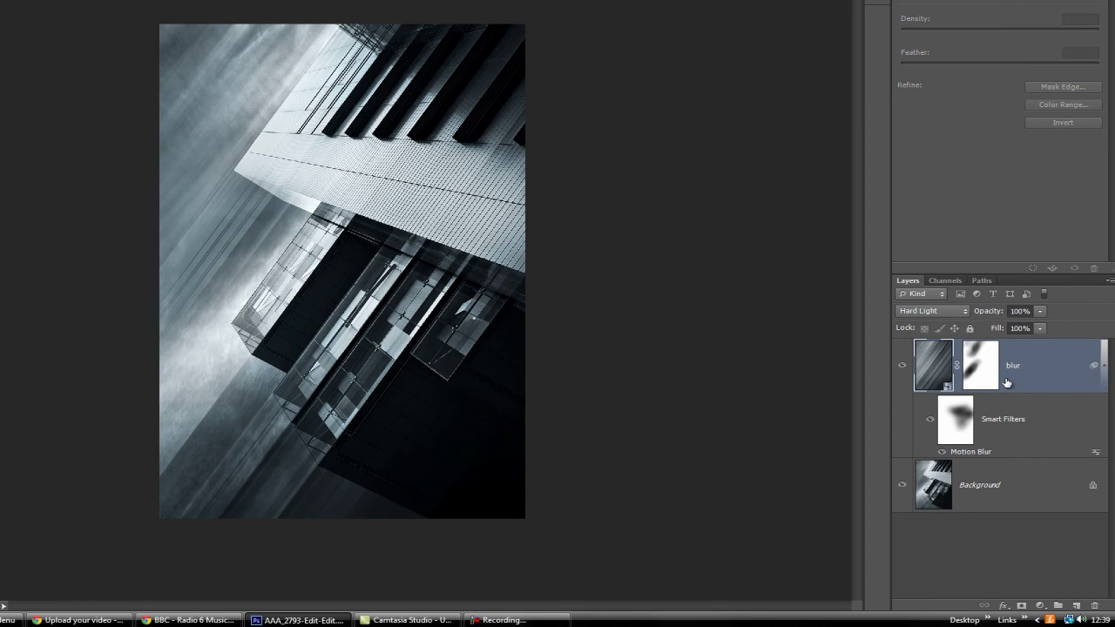
Step: Stamp all visible layers into a new Layer 1 set to Multiply blend mode
key(ctrl+shift+alt+e)
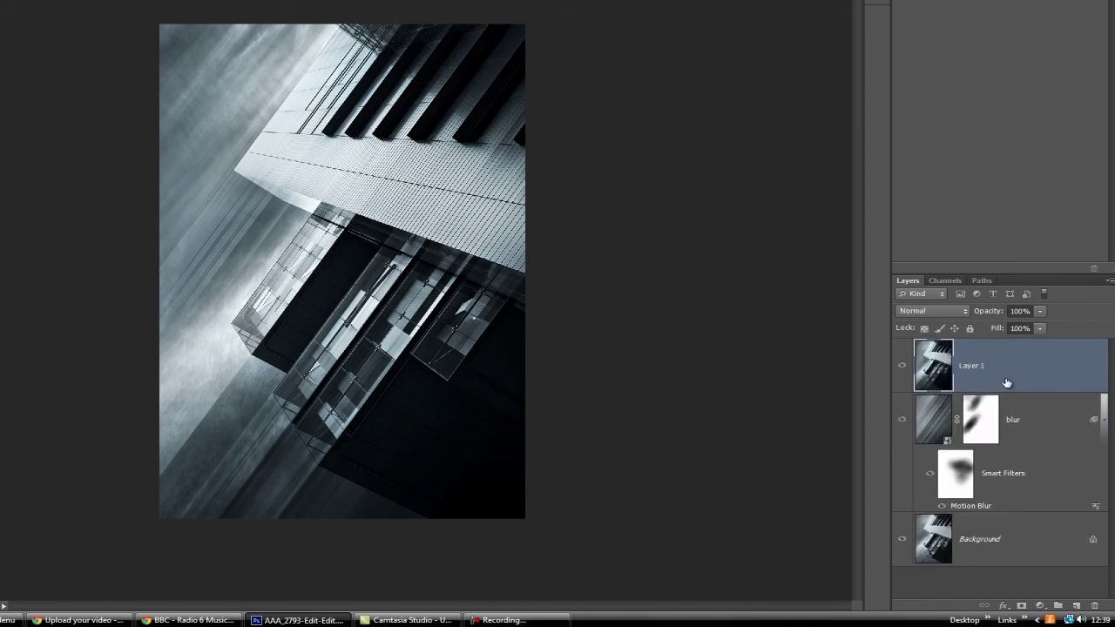
click(965, 311)
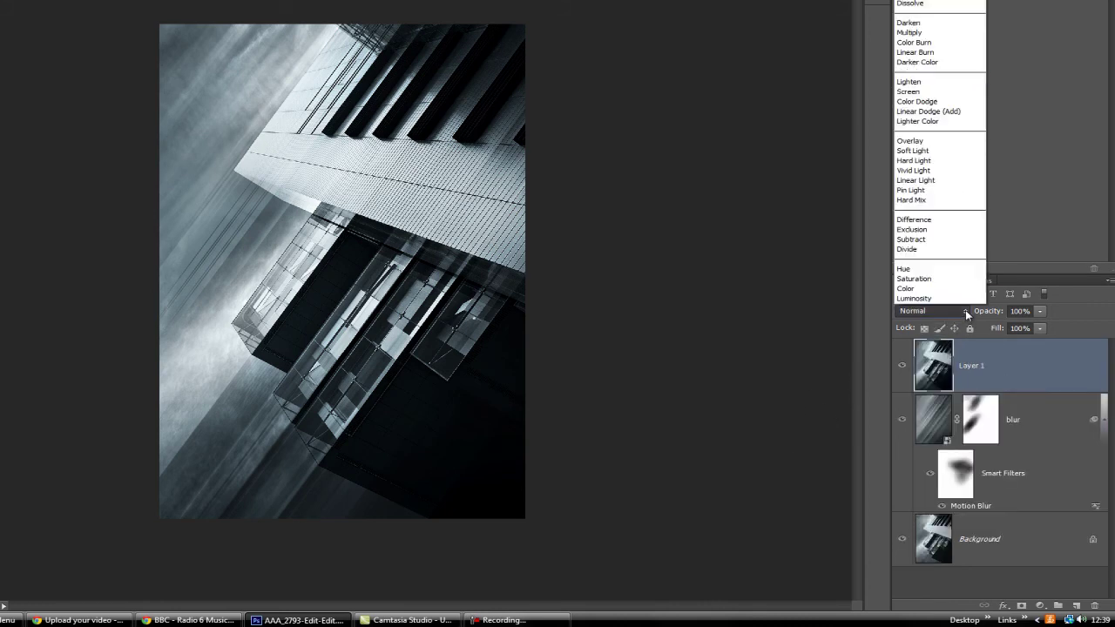
click(940, 33)
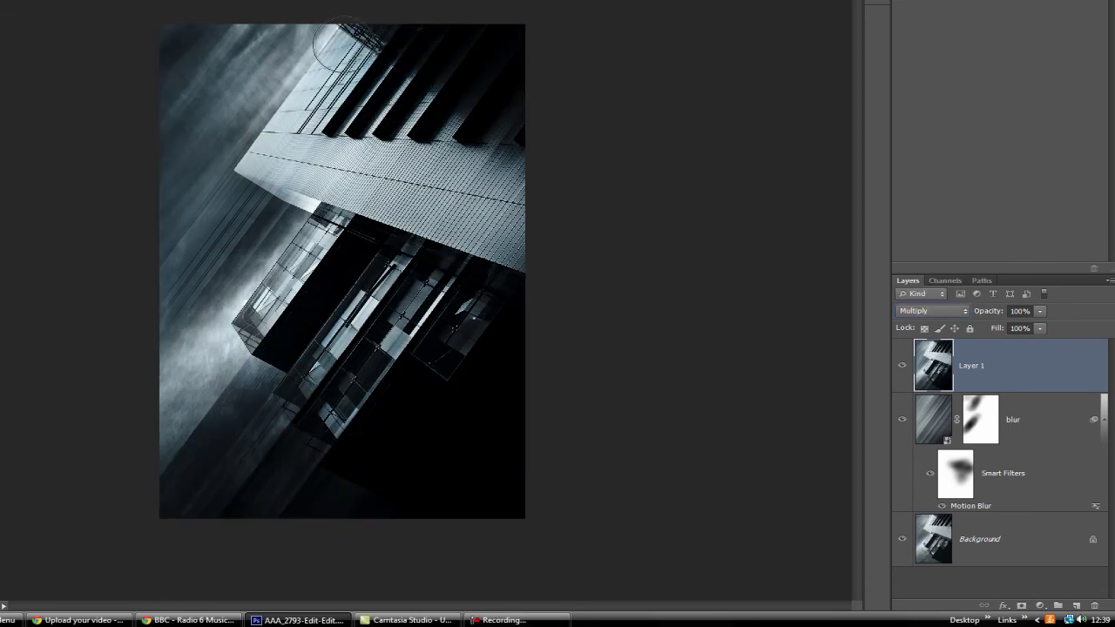
Step: Give Layer 1 an inverted black mask and paint the darkening back along the photo's left side
click(1021, 605)
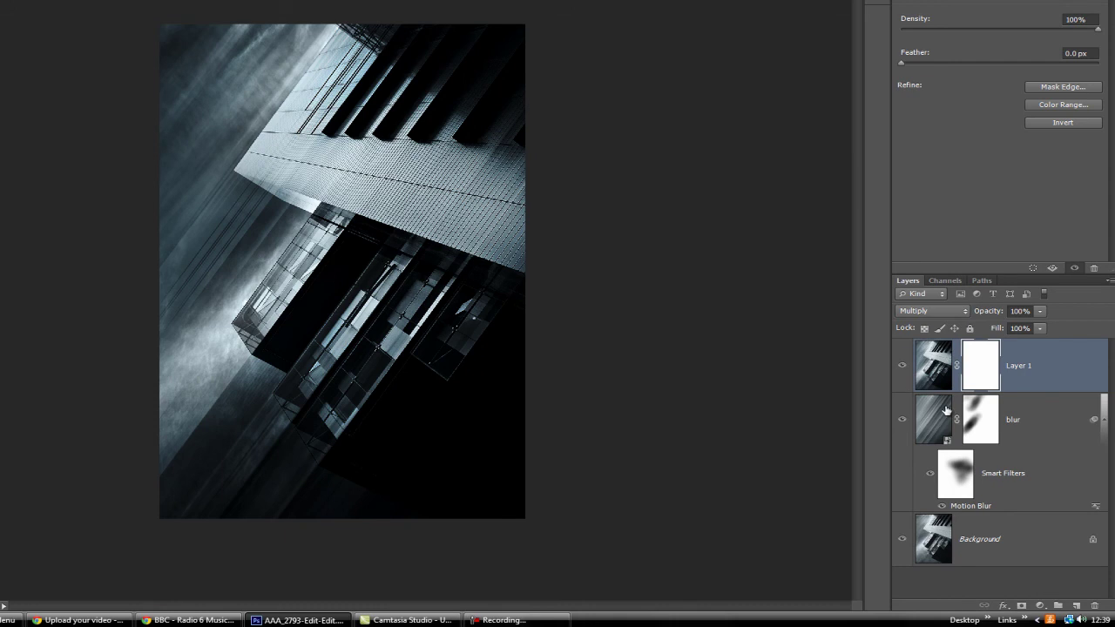
key(ctrl+i)
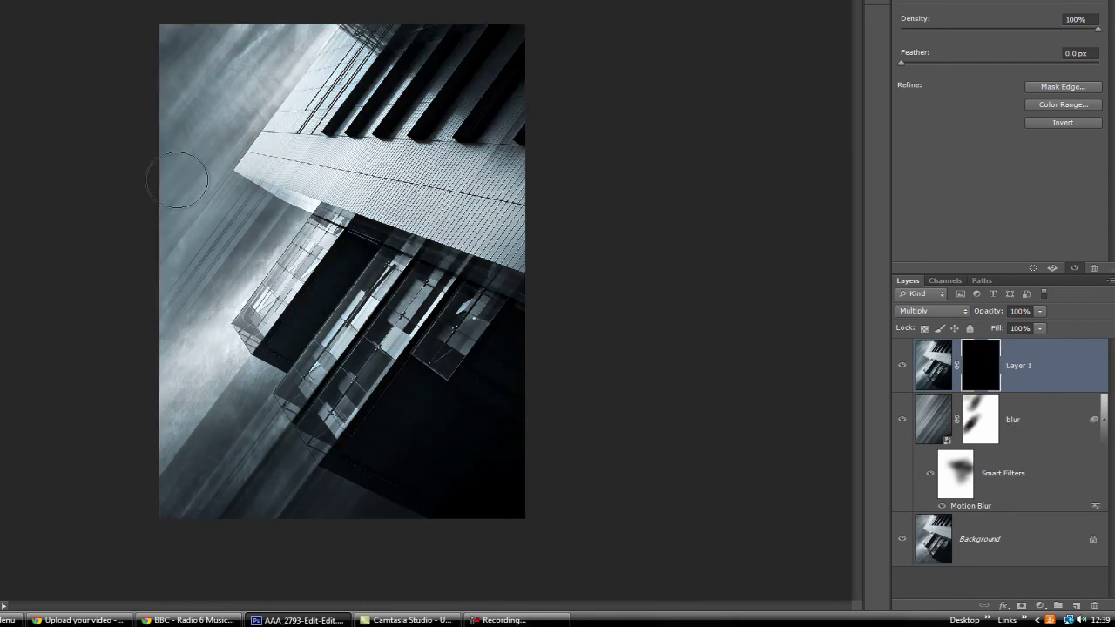
key(bracketright)
key(bracketright)
key(bracketright)
key(bracketright)
key(bracketright)
key(bracketright)
key(bracketright)
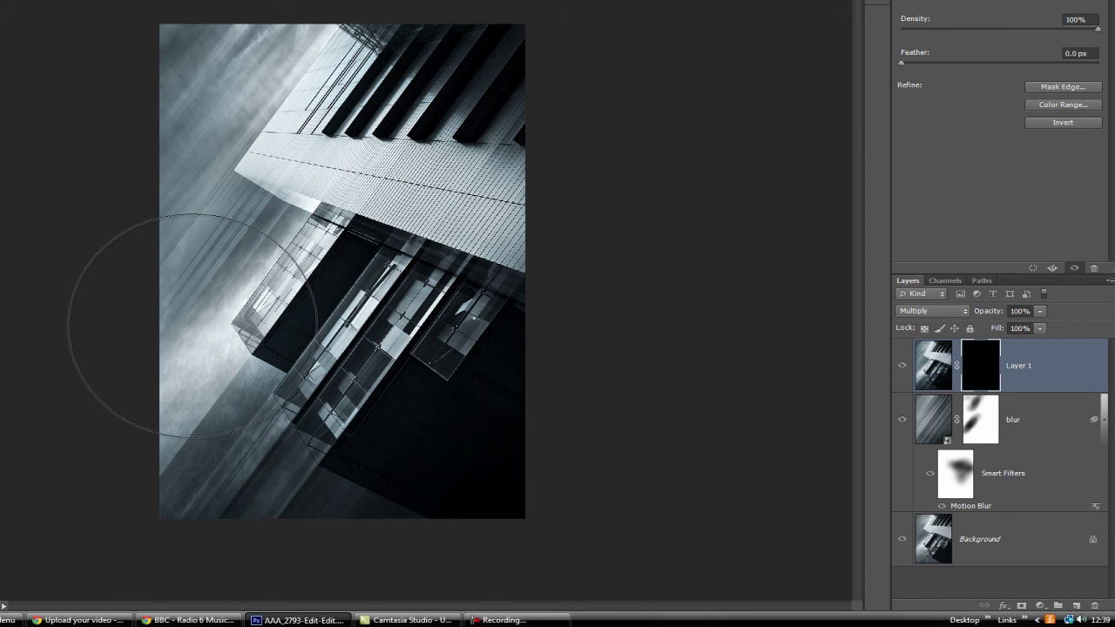
key(bracketleft)
key(bracketleft)
key(bracketleft)
key(bracketleft)
key(bracketleft)
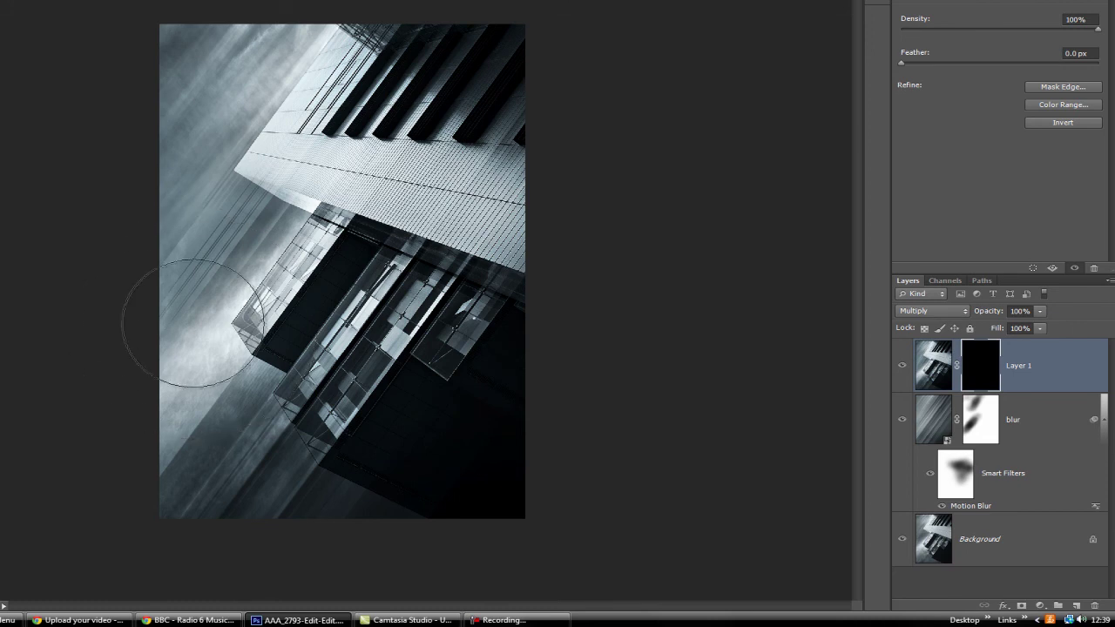
mouse_move(191, 354)
mouse_down()
mouse_move(186, 394)
mouse_move(166, 155)
mouse_move(205, 61)
mouse_move(272, 27)
mouse_move(220, 100)
mouse_move(221, 136)
mouse_move(241, 155)
mouse_move(275, 130)
mouse_move(289, 91)
mouse_move(230, 293)
mouse_move(186, 380)
mouse_move(188, 403)
mouse_move(152, 241)
mouse_move(160, 81)
mouse_move(194, 31)
mouse_move(240, 6)
mouse_move(223, 68)
mouse_move(298, 48)
mouse_move(344, 62)
mouse_move(279, 157)
mouse_move(311, 170)
mouse_move(262, 166)
mouse_move(341, 175)
mouse_move(269, 182)
mouse_move(248, 268)
mouse_move(174, 418)
mouse_move(210, 276)
mouse_move(173, 199)
mouse_move(215, 579)
mouse_up()
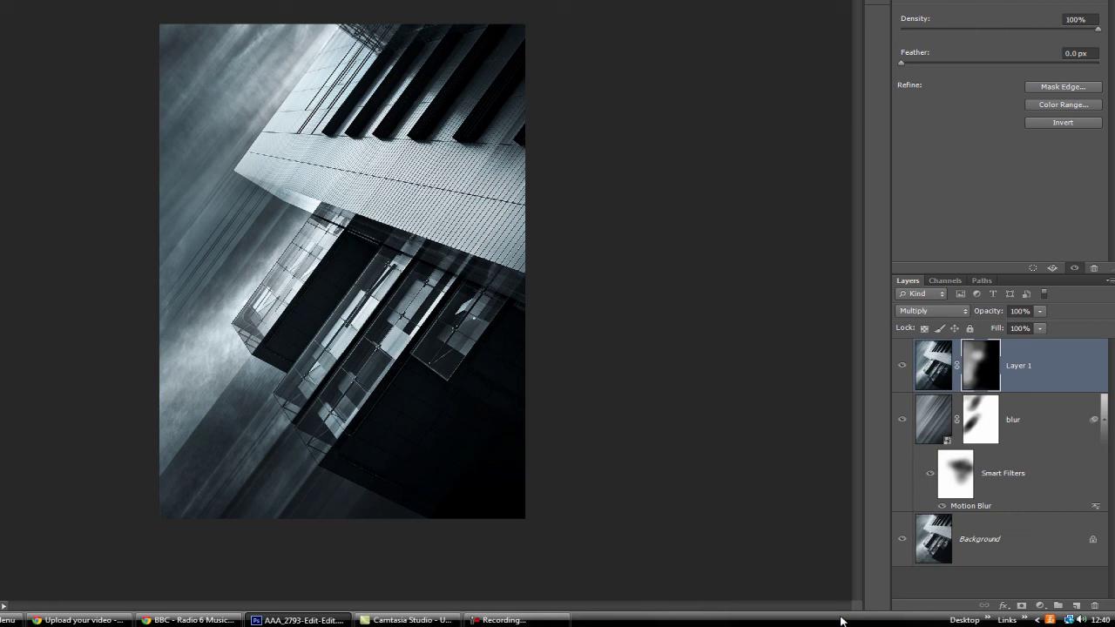
click(26, 0)
mouse_move(34, 24)
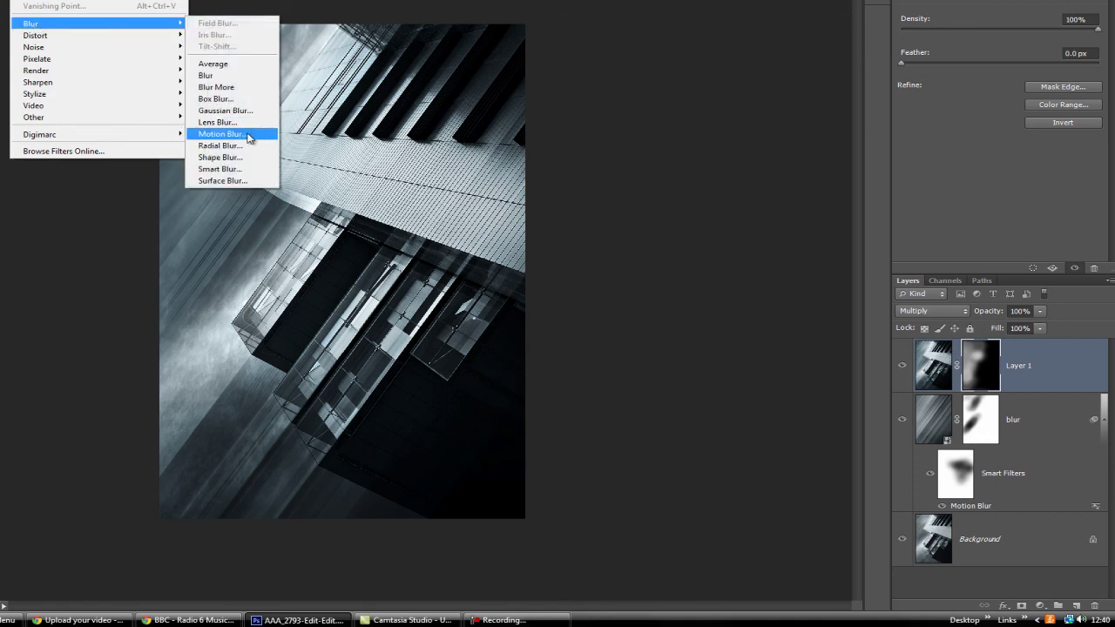
click(752, 468)
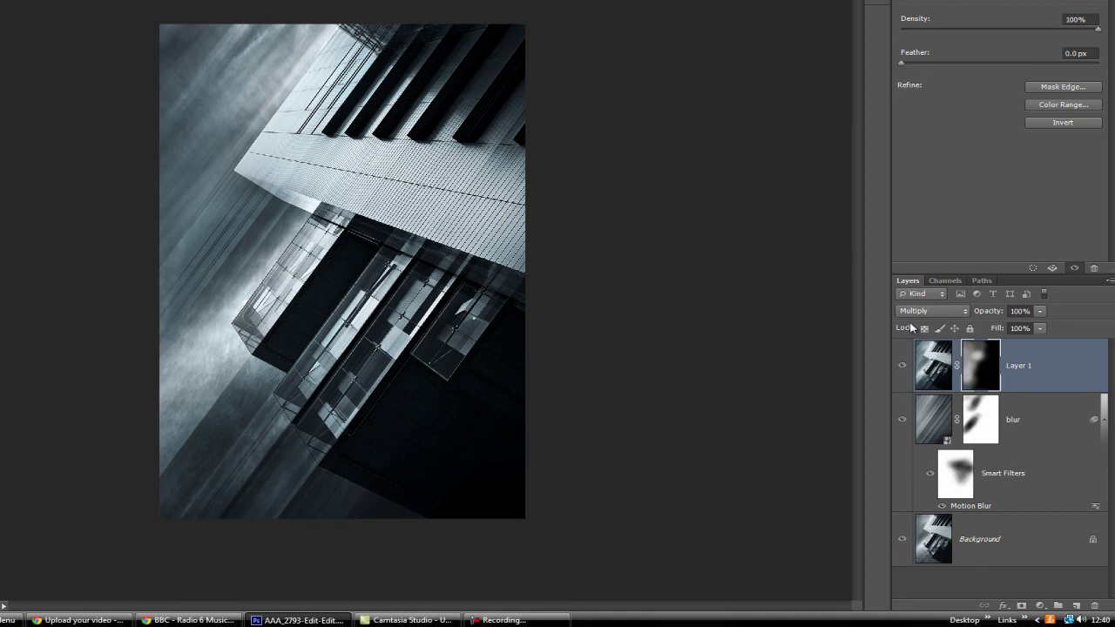
click(927, 433)
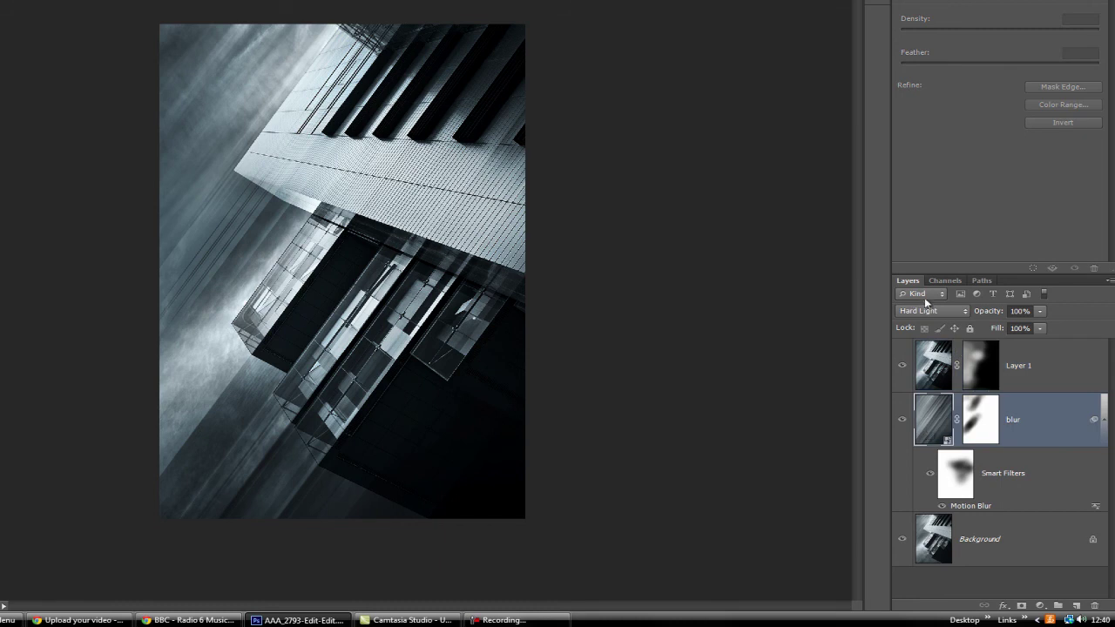
right_click(987, 429)
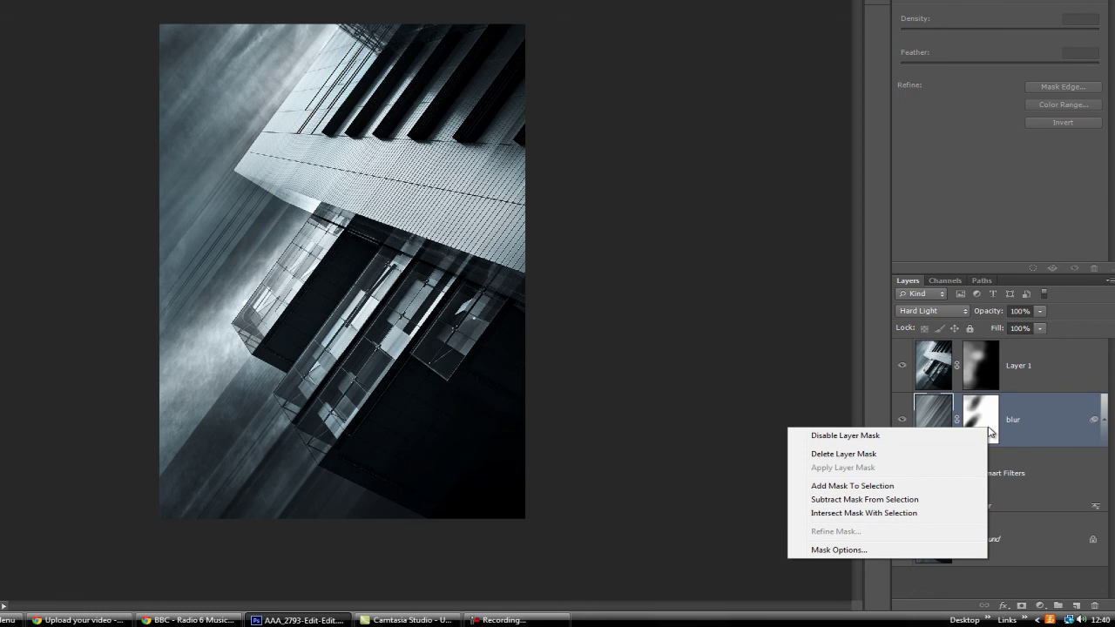
click(899, 437)
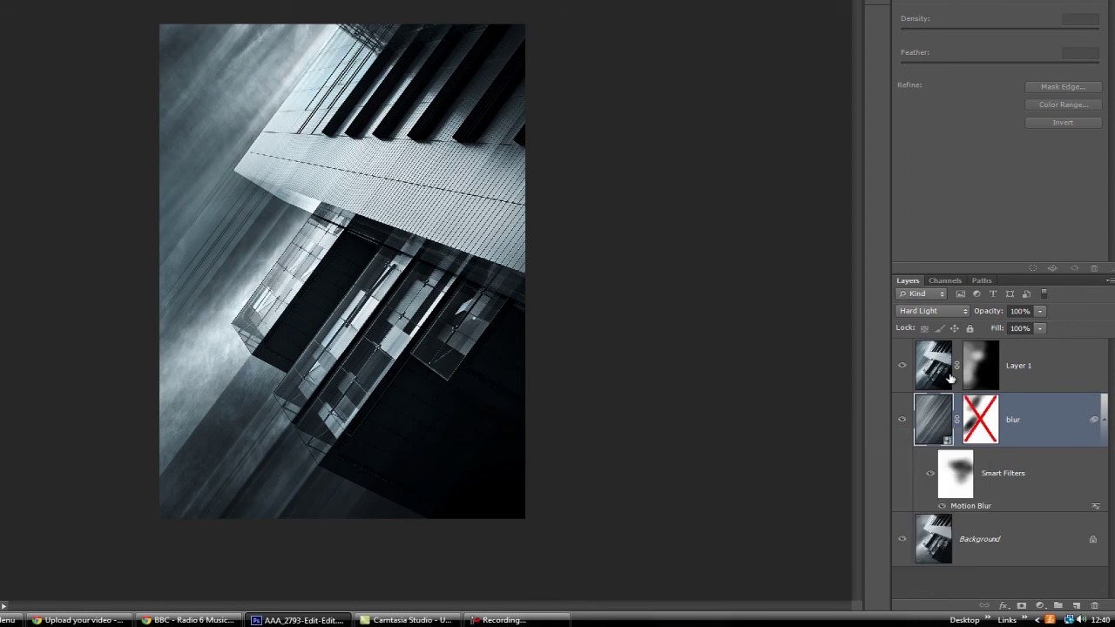
right_click(983, 415)
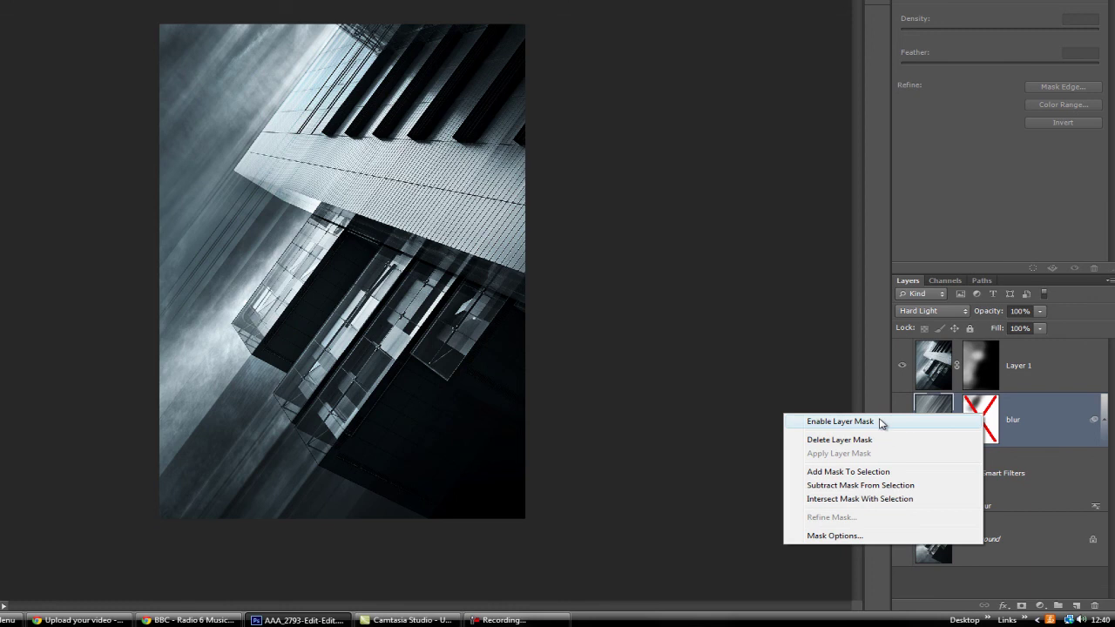
click(878, 421)
right_click(986, 411)
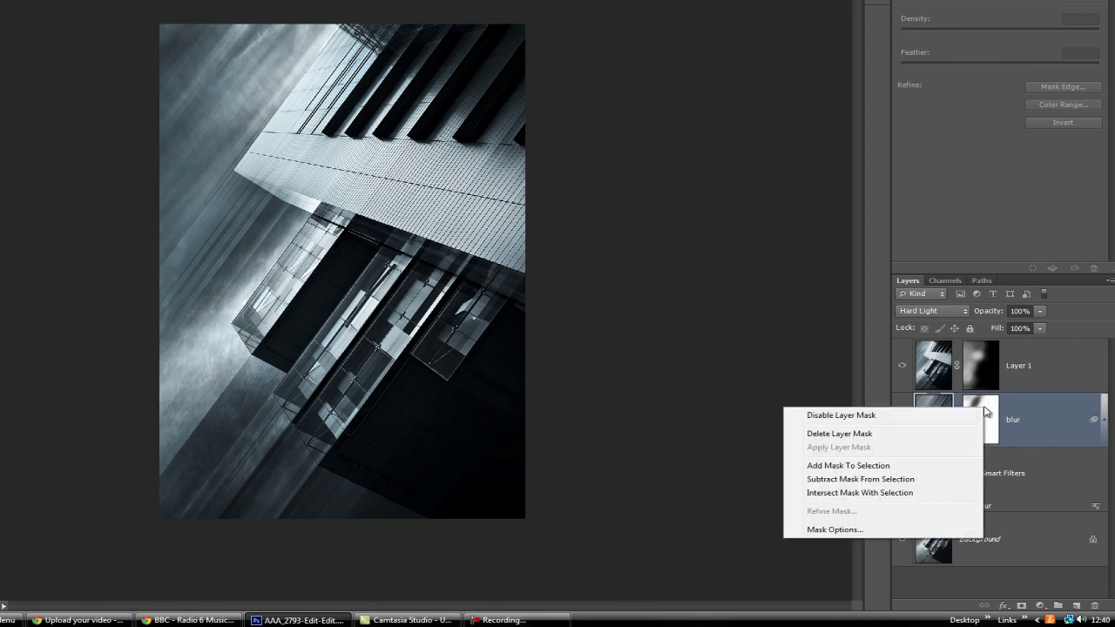
click(864, 421)
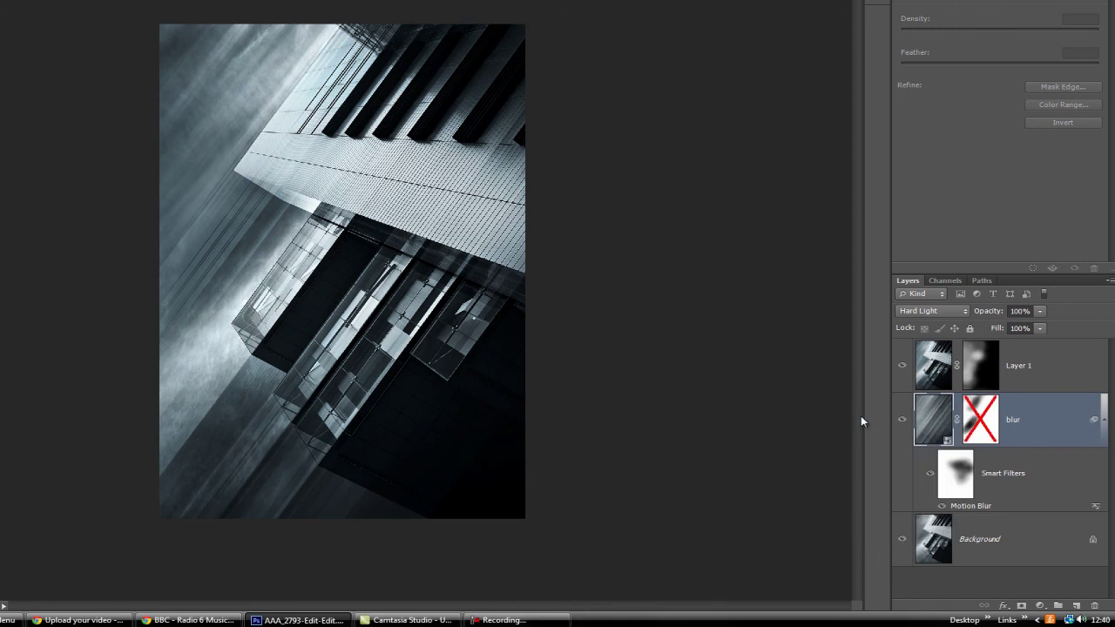
right_click(988, 433)
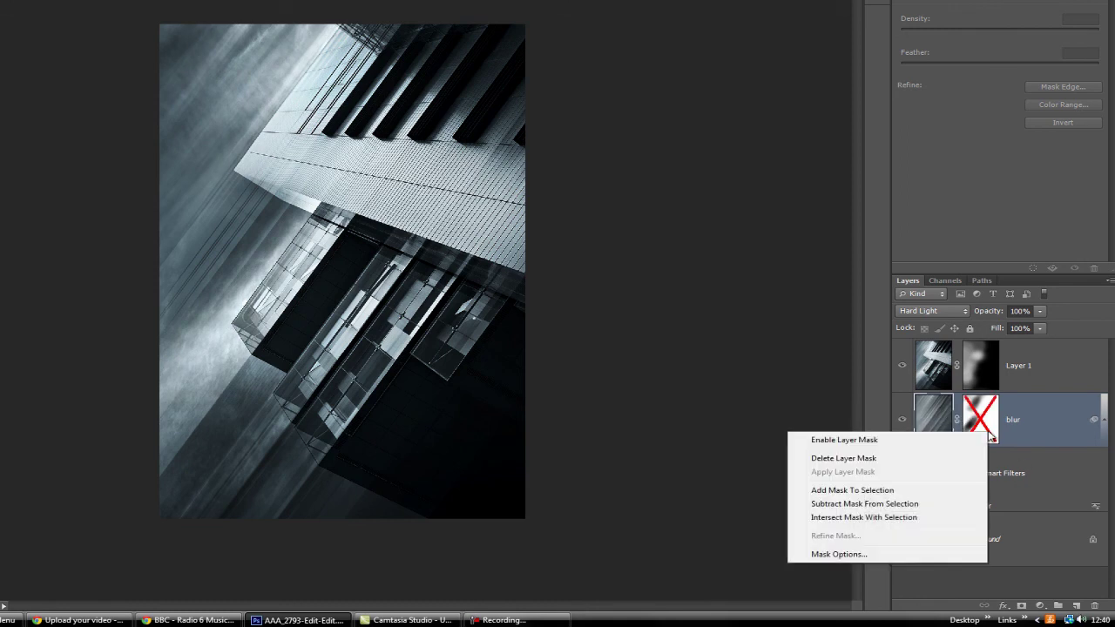
click(901, 441)
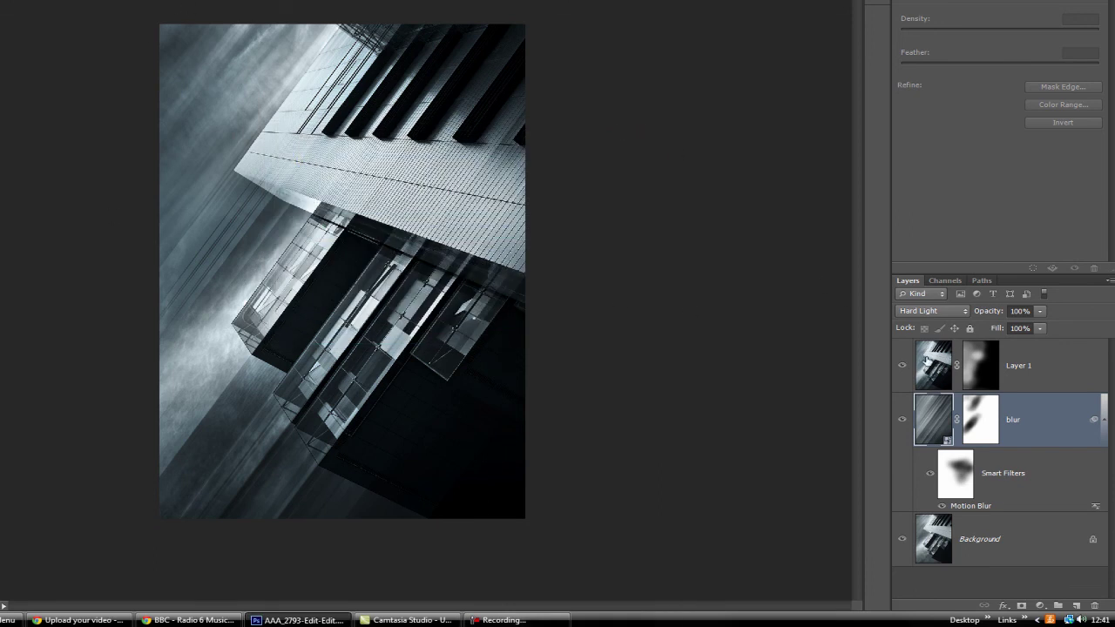
Step: Select the Multiply stamp layer and toggle its visibility to compare the darkening
click(926, 362)
click(903, 367)
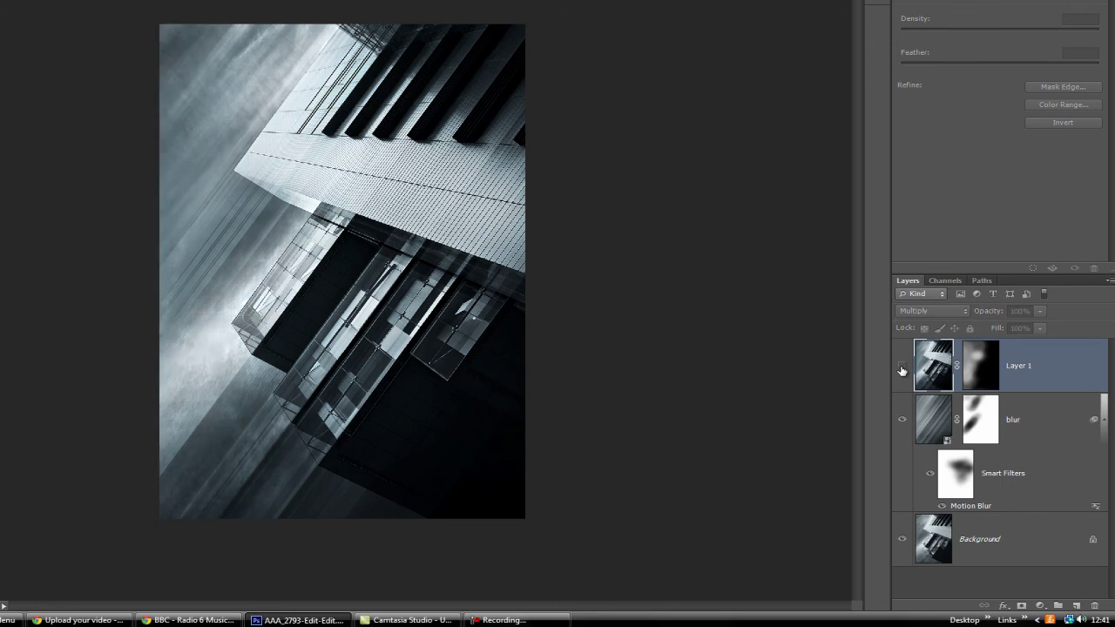
click(902, 369)
click(902, 368)
click(902, 368)
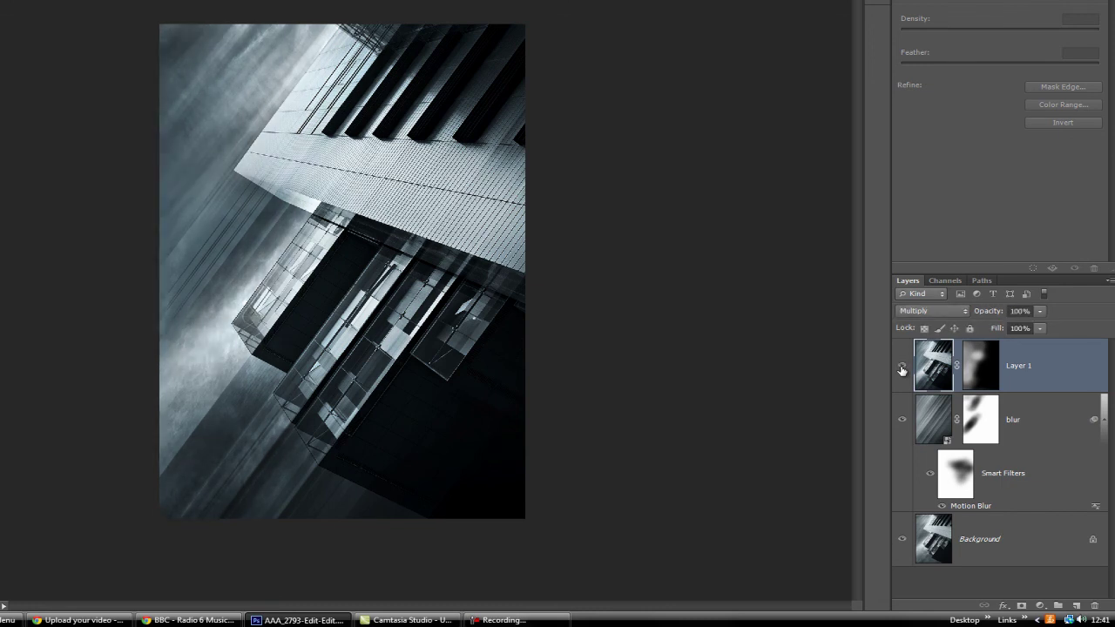
Step: Lower Layer 1's opacity to 53% and expand the History panel's list
click(1039, 311)
drag(1042, 330, 1008, 328)
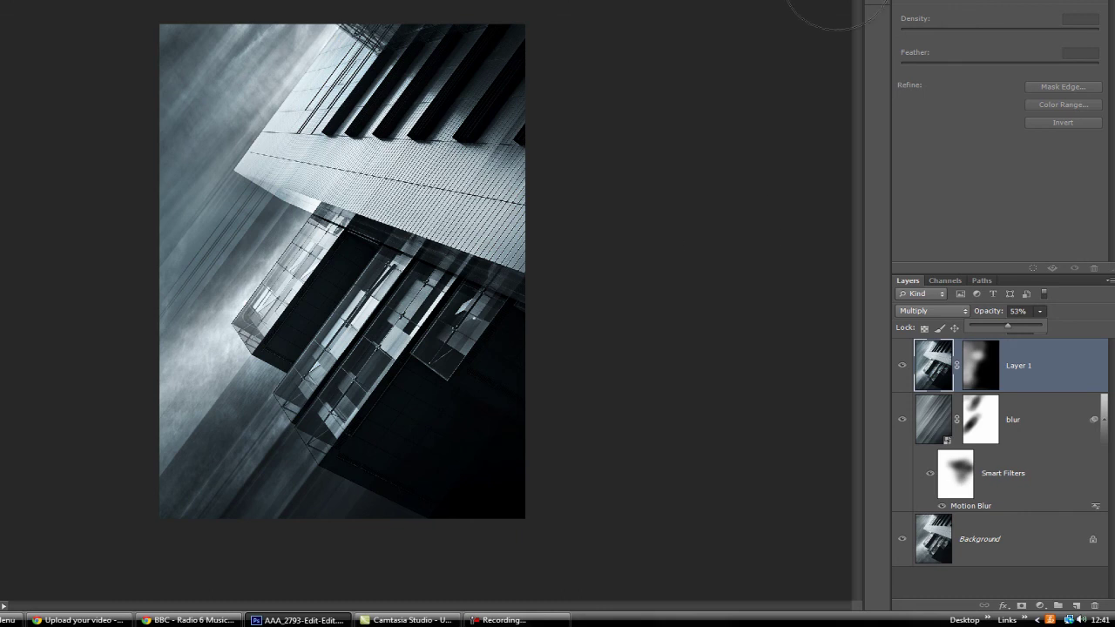
click(877, 11)
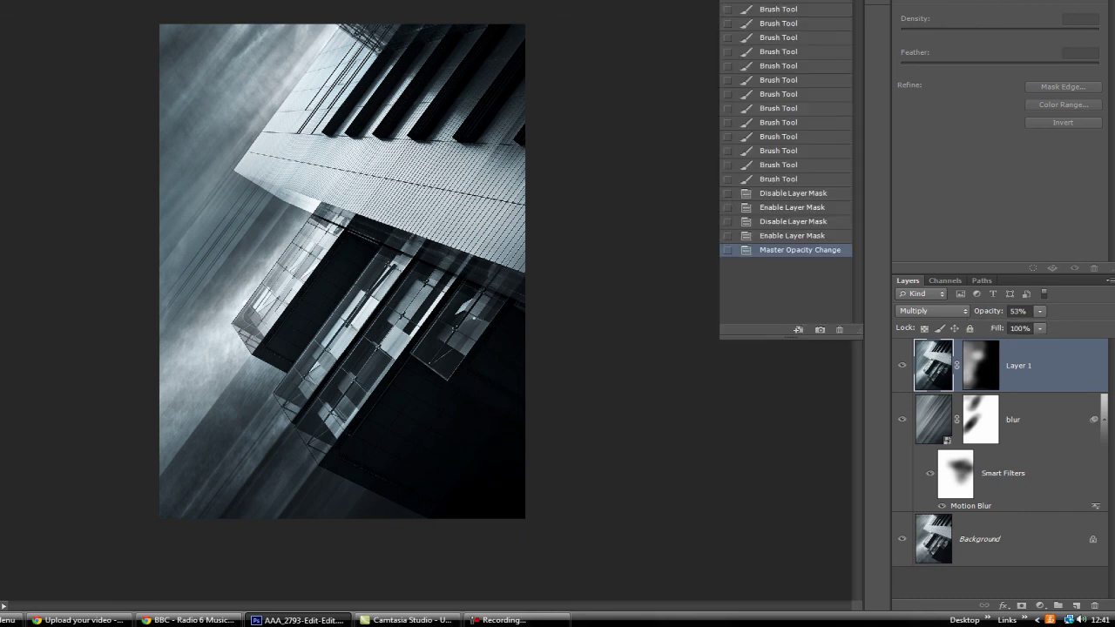
click(820, 330)
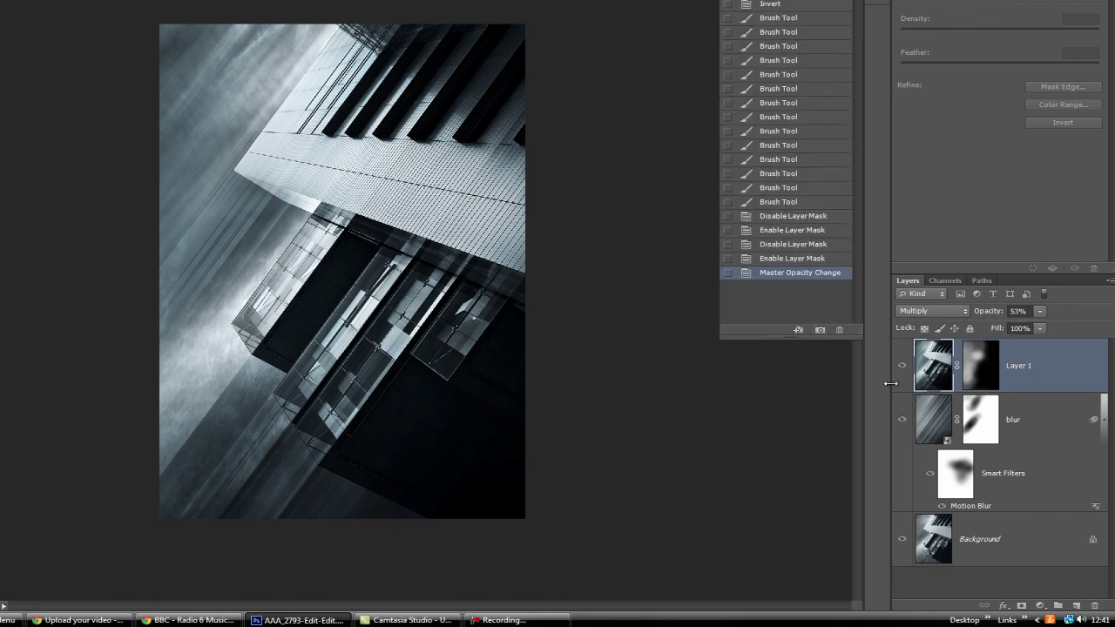